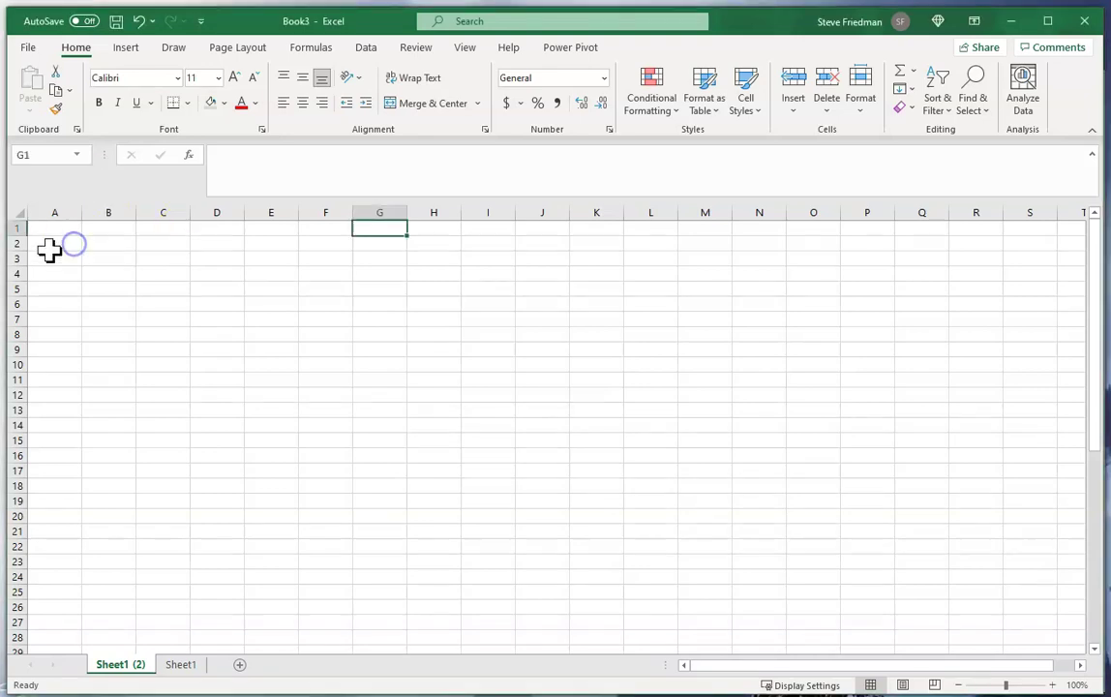
Enter Slovakia in A2 and convert it to the Geography linked data type
{"action": "left_click", "coordinate": [53, 245]}
{"action": "type", "text": "Slovakia"}
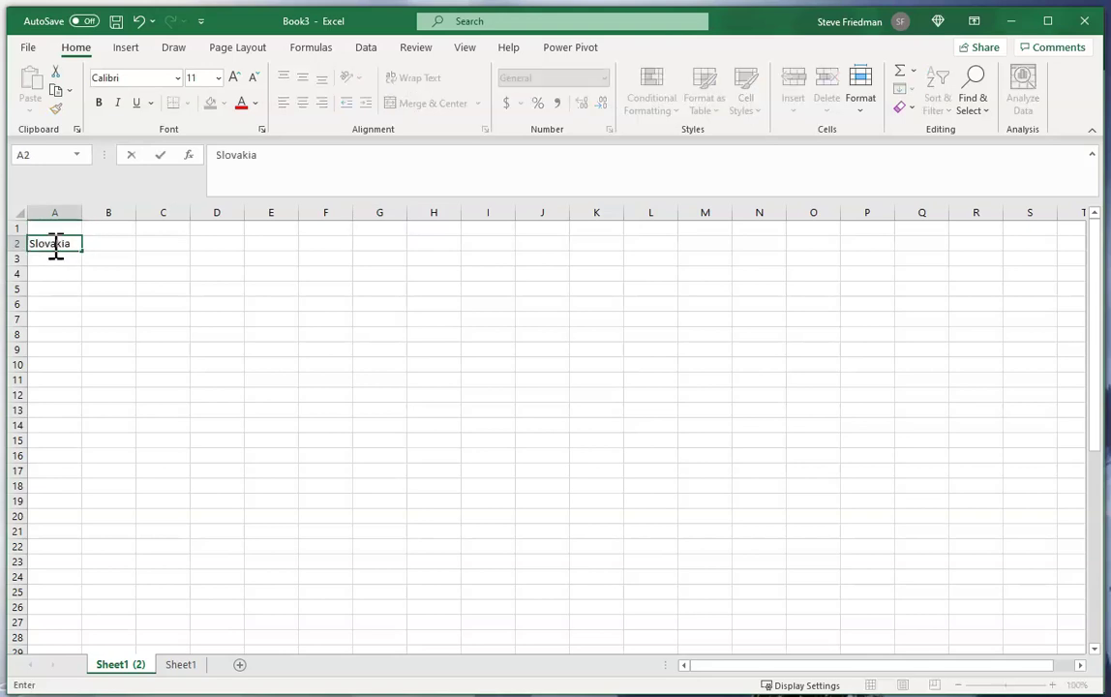
{"action": "key", "text": "Return"}
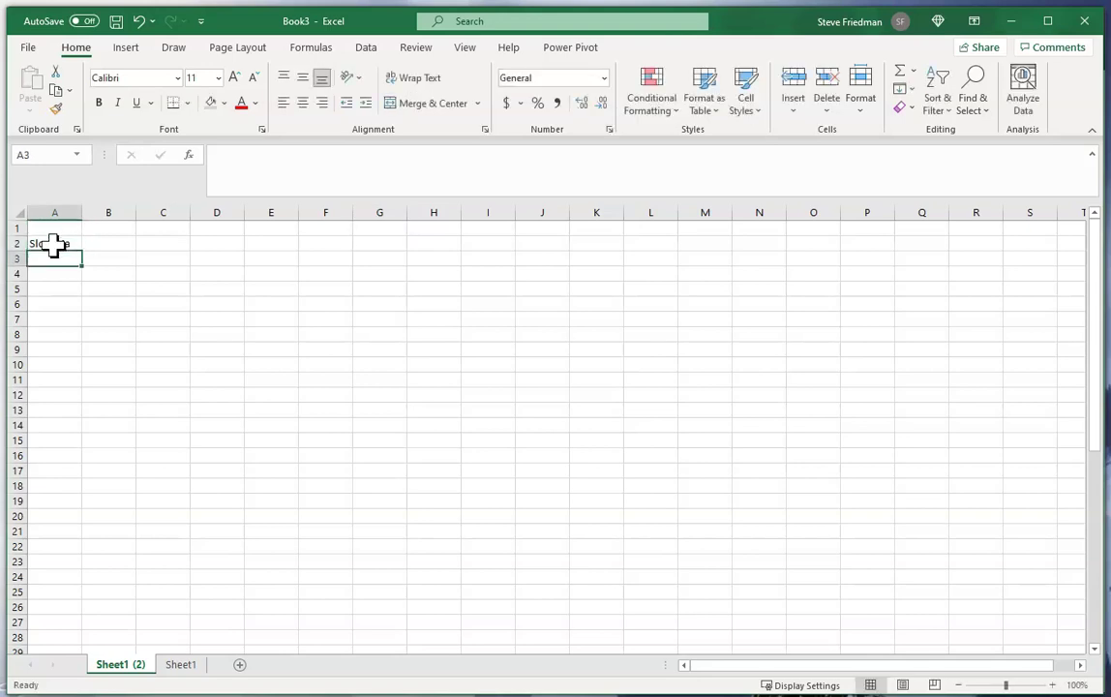
{"action": "left_click", "coordinate": [50, 243]}
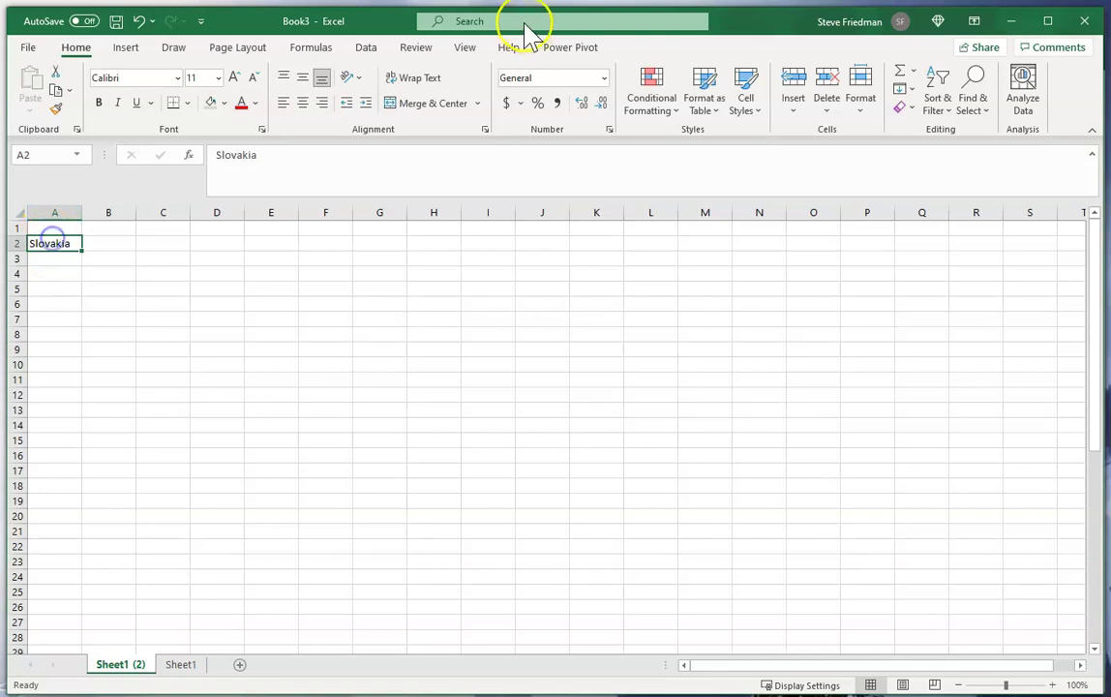
{"action": "left_click", "coordinate": [368, 48]}
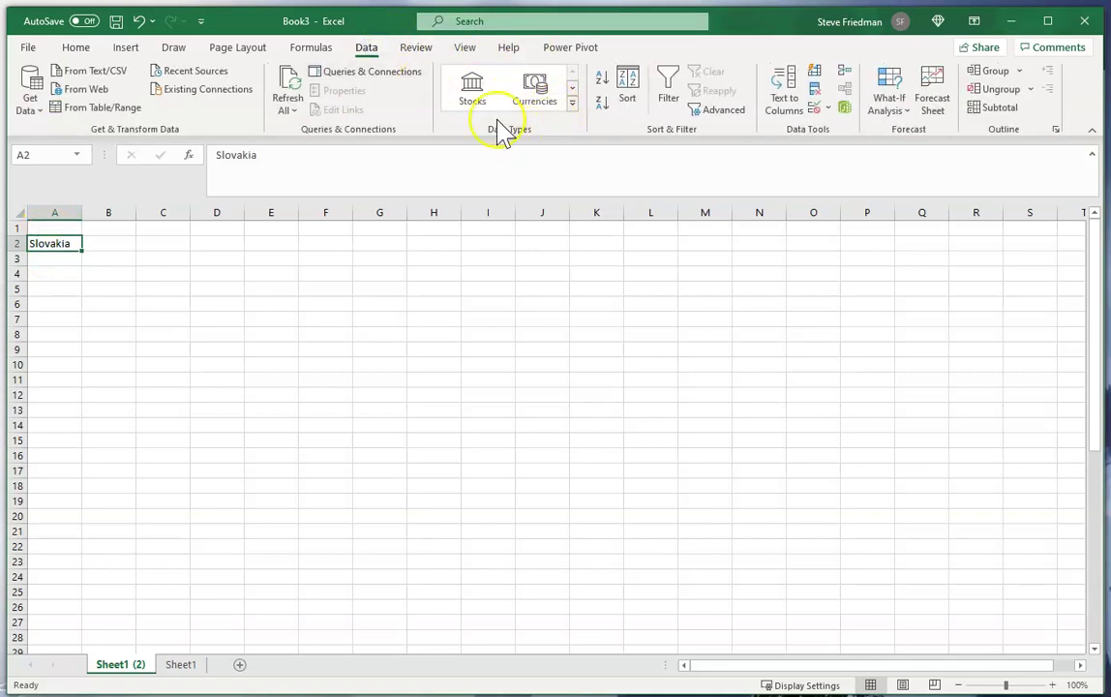
{"action": "left_click", "coordinate": [572, 88]}
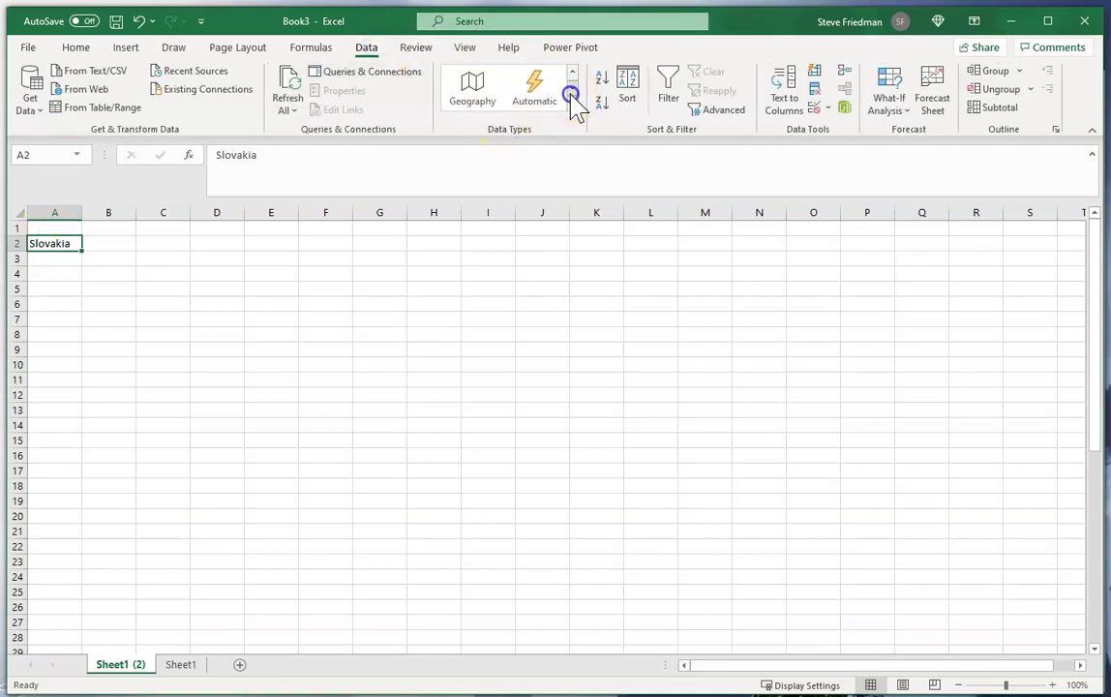
{"action": "left_click", "coordinate": [472, 94]}
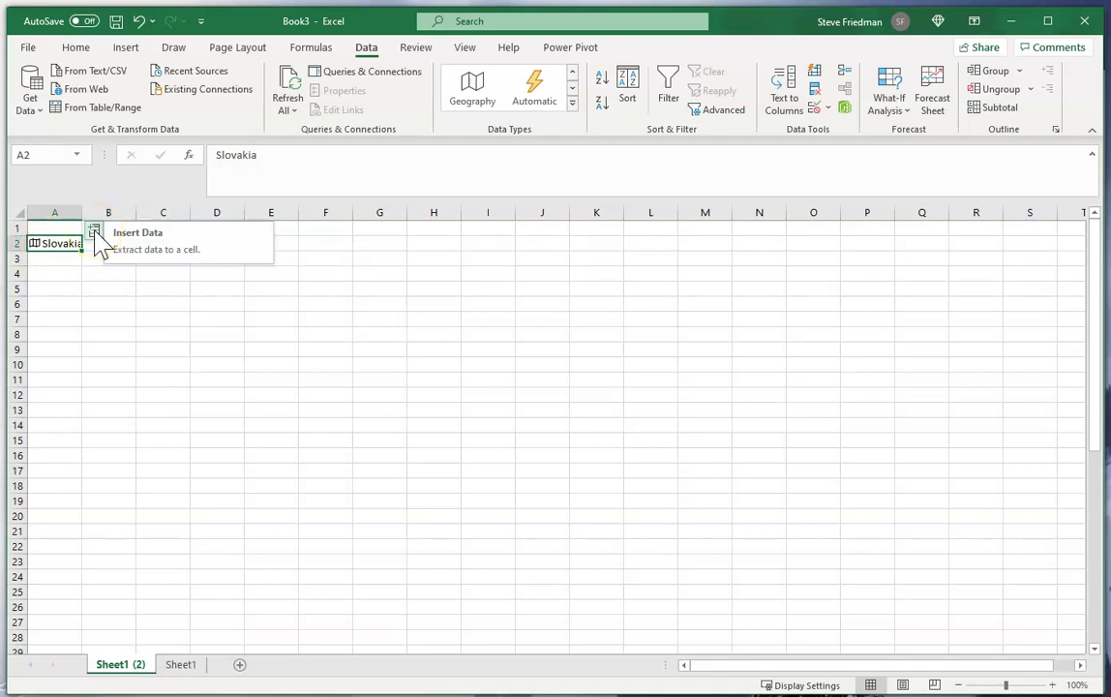
Insert Slovakia's GDP ($105,422,304,976) into B2 and autofit columns A and B
{"action": "left_click", "coordinate": [95, 232]}
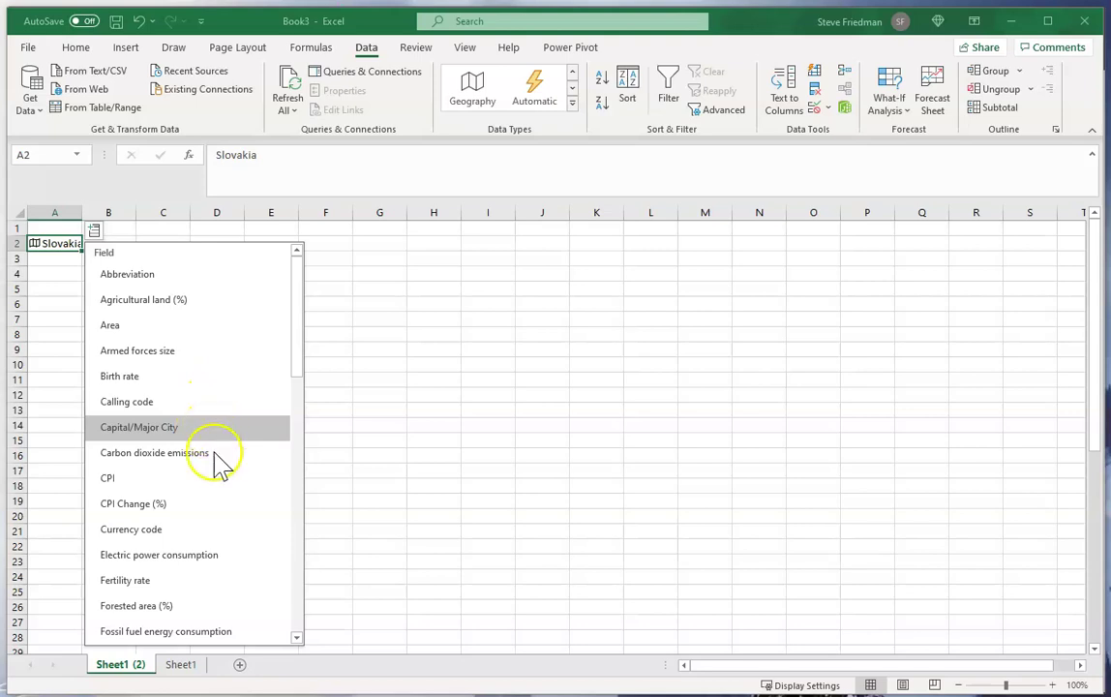
{"action": "scroll", "coordinate": [221, 464], "scroll_direction": "down", "scroll_amount": 6}
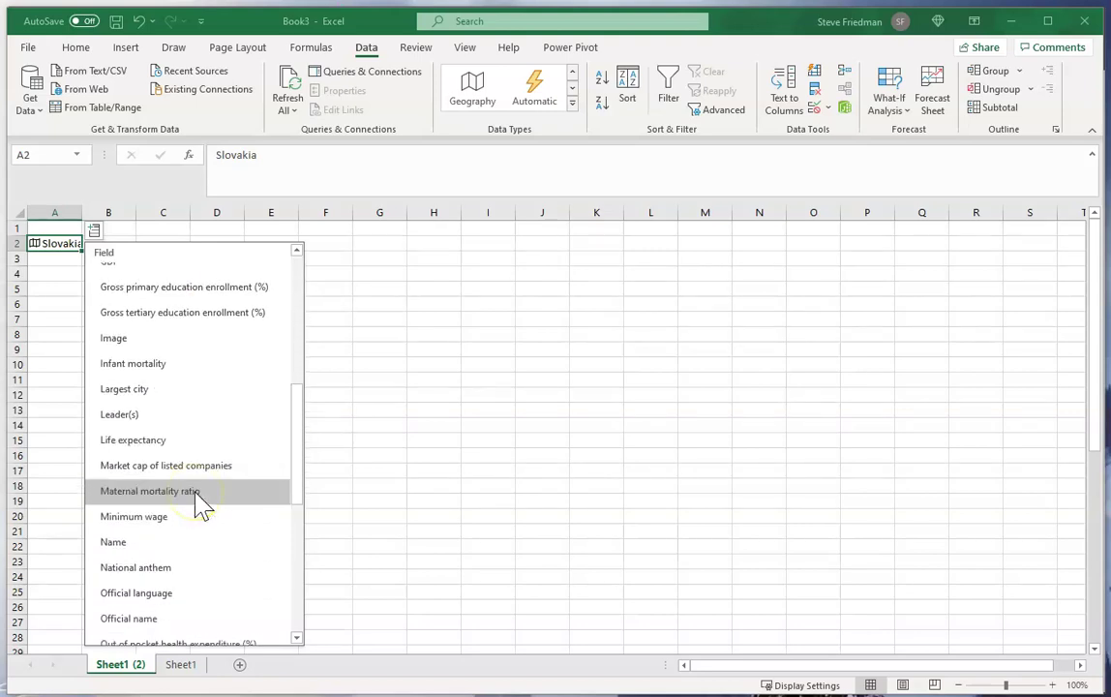
{"action": "scroll", "coordinate": [198, 503], "scroll_direction": "down", "scroll_amount": 3}
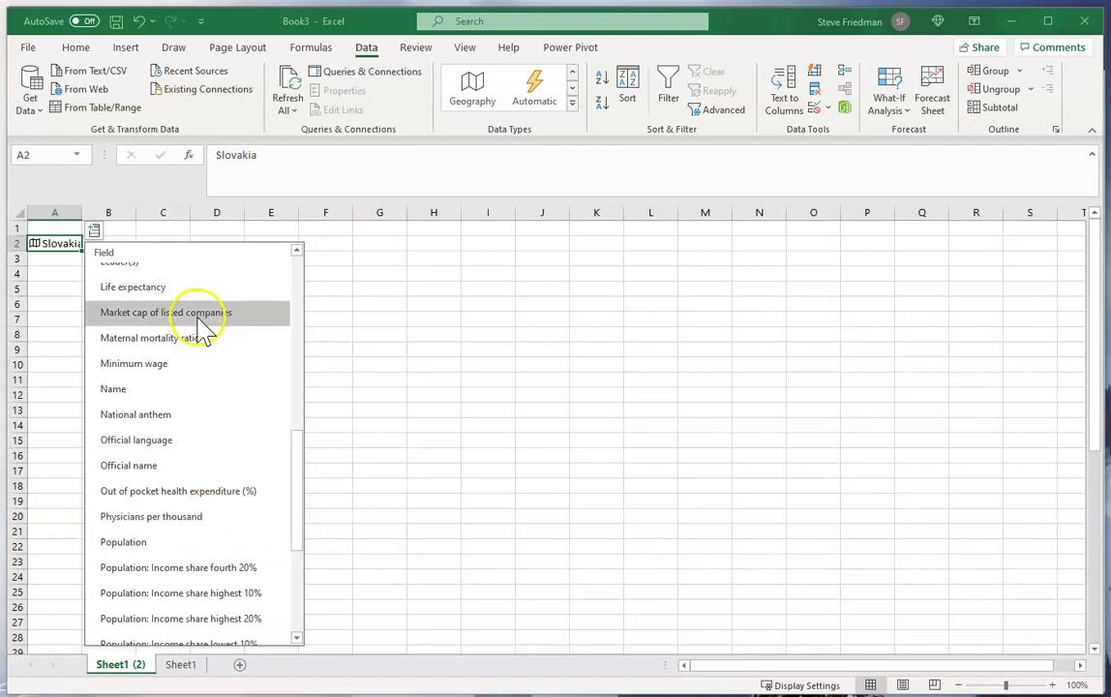
{"action": "scroll", "coordinate": [223, 363], "scroll_direction": "down", "scroll_amount": 3}
{"action": "scroll", "coordinate": [225, 370], "scroll_direction": "up", "scroll_amount": 3}
{"action": "scroll", "coordinate": [228, 372], "scroll_direction": "down", "scroll_amount": 4}
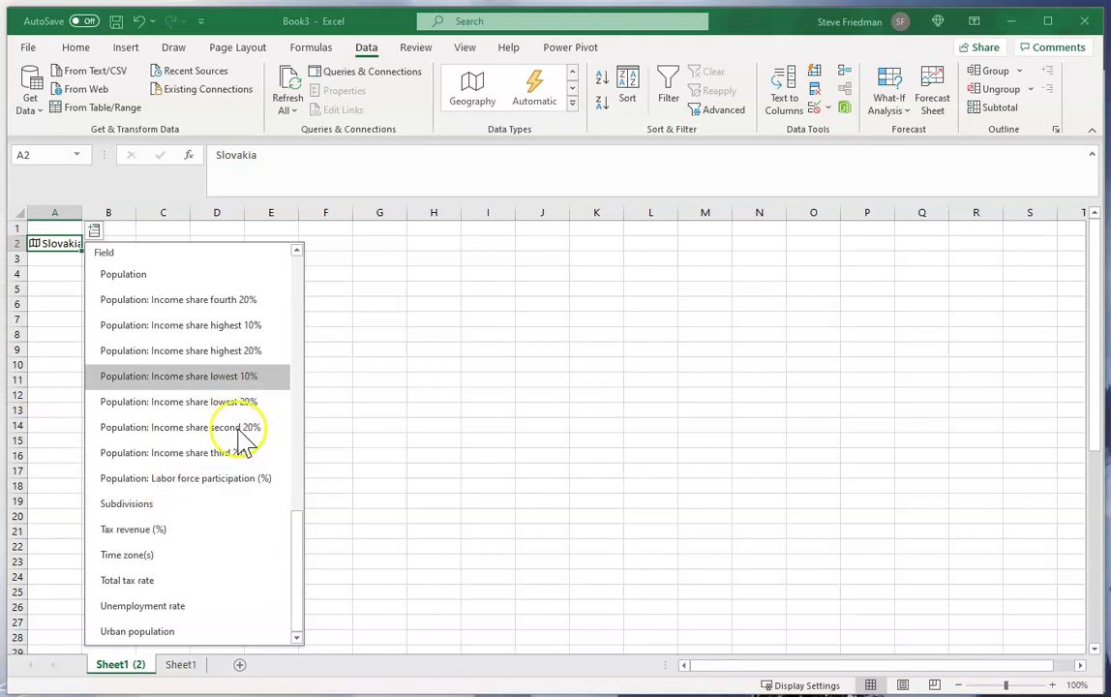
{"action": "scroll", "coordinate": [221, 415], "scroll_direction": "up", "scroll_amount": 4}
{"action": "scroll", "coordinate": [229, 406], "scroll_direction": "up", "scroll_amount": 3}
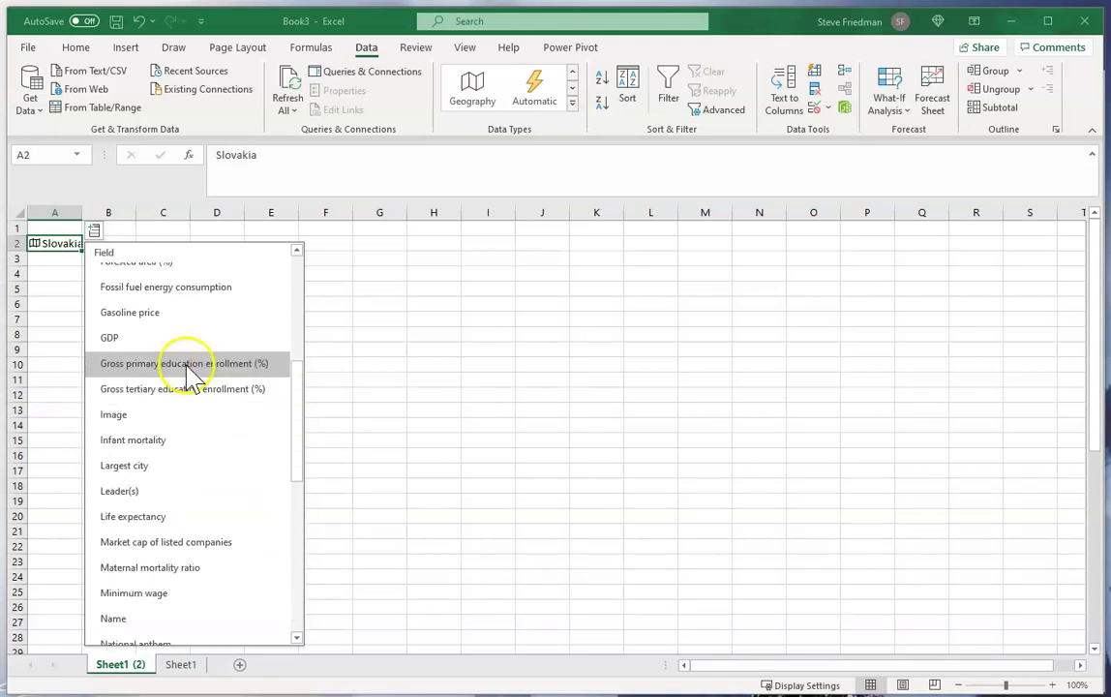
{"action": "left_click", "coordinate": [136, 341]}
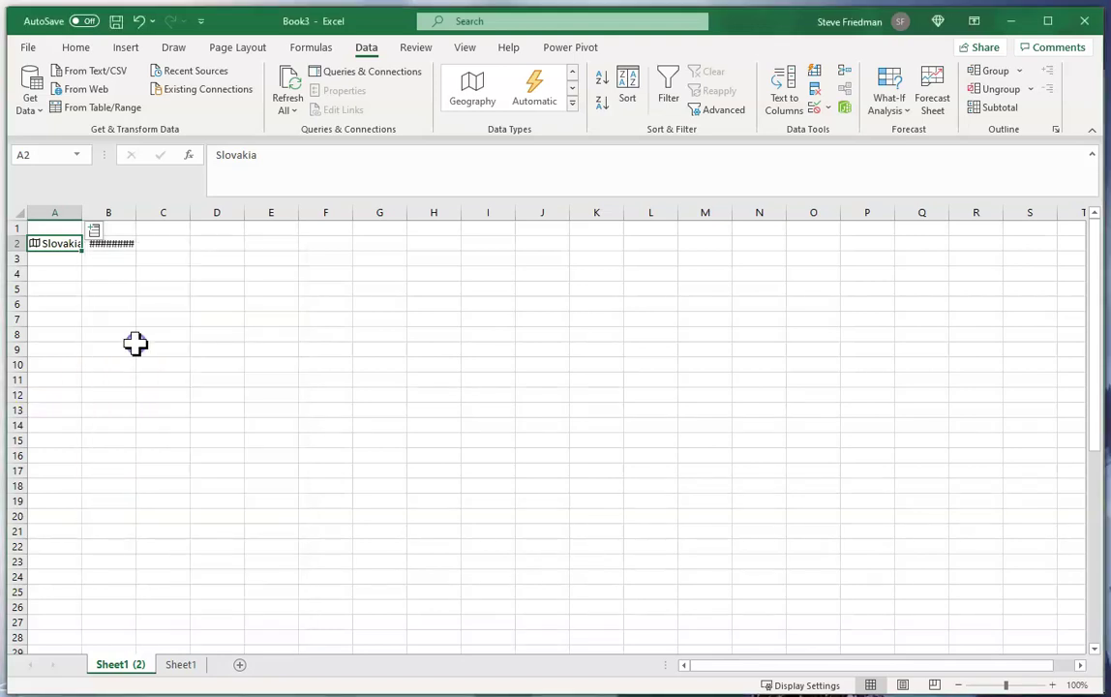
{"action": "double_click", "coordinate": [140, 211]}
{"action": "double_click", "coordinate": [86, 211]}
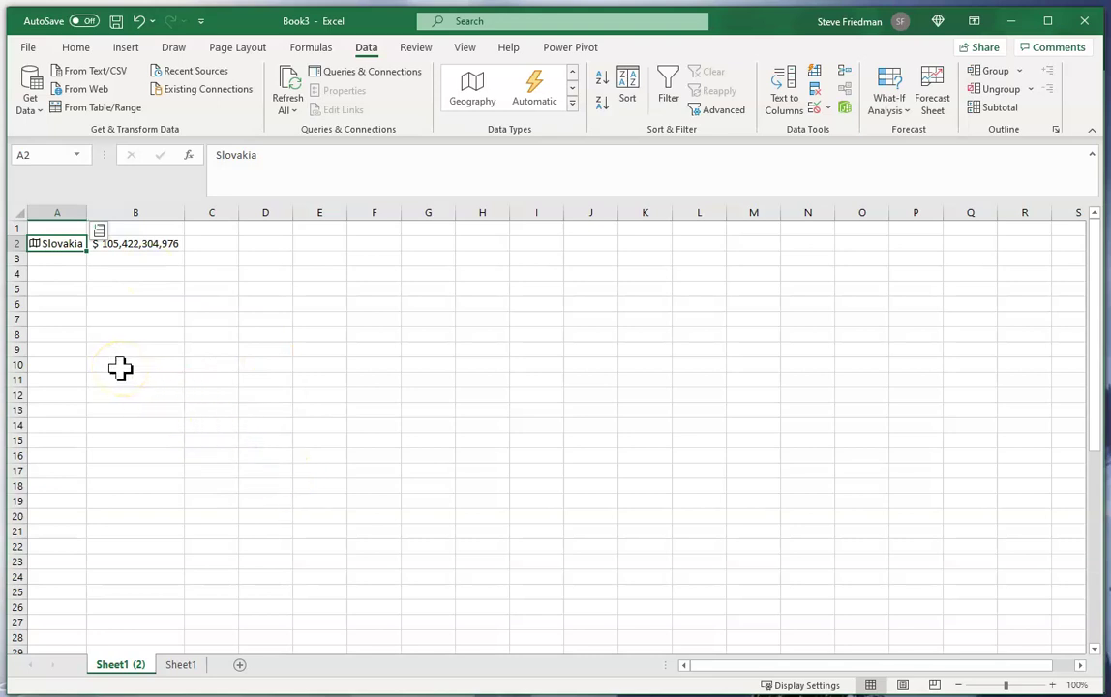
Enter Tesla in A4, link it to the TESLA, INC. (XNAS:TSLA) stock, and widen column A
{"action": "left_click", "coordinate": [54, 275]}
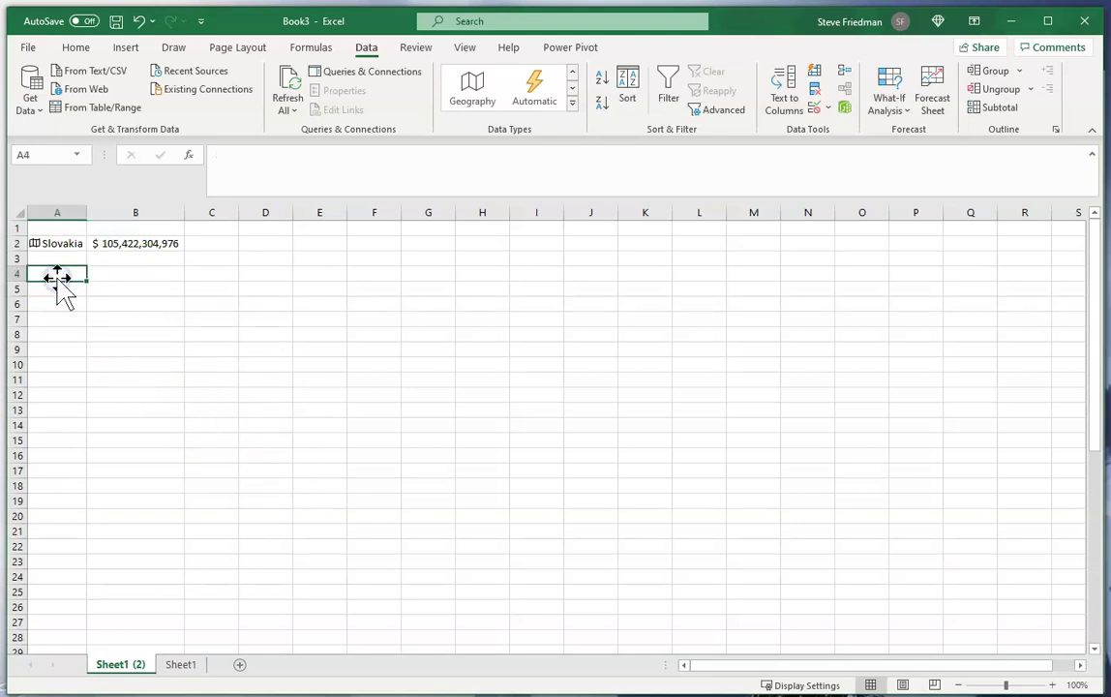
{"action": "type", "text": "Tesla"}
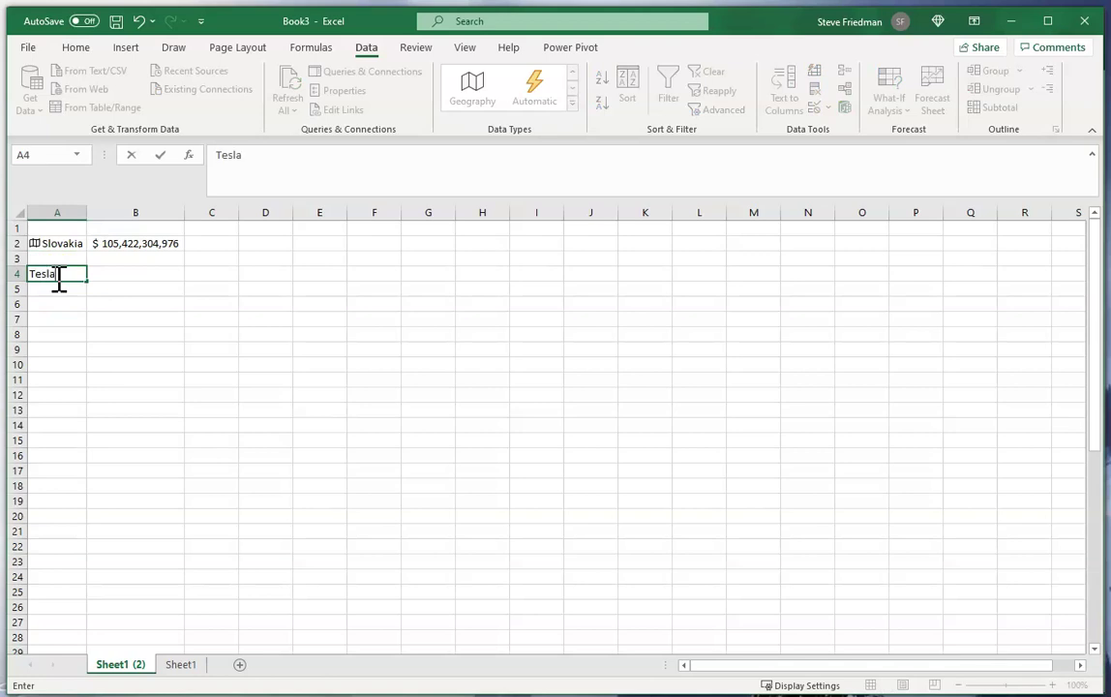
{"action": "key", "text": "ctrl+Return"}
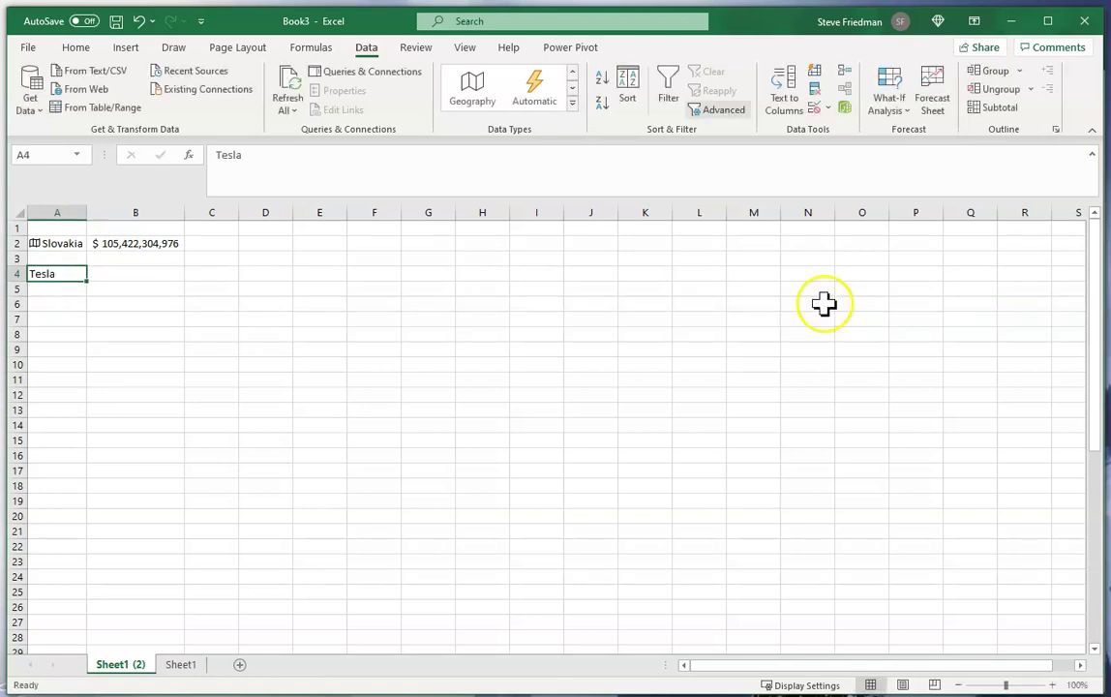
{"action": "left_click", "coordinate": [573, 75]}
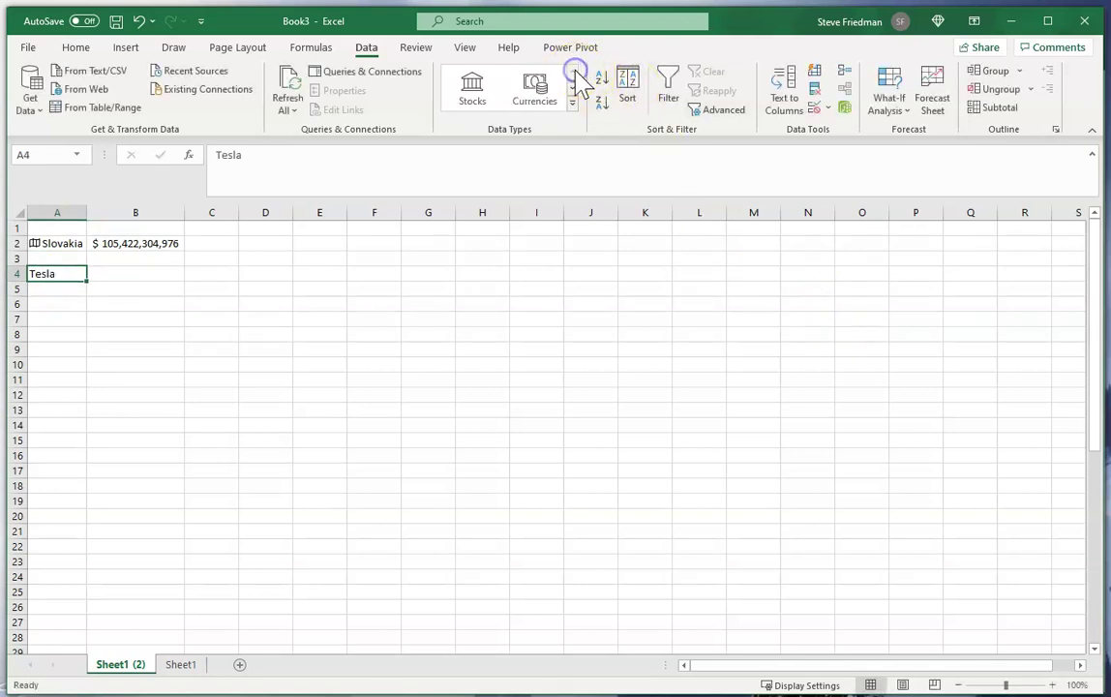
{"action": "left_click", "coordinate": [471, 92]}
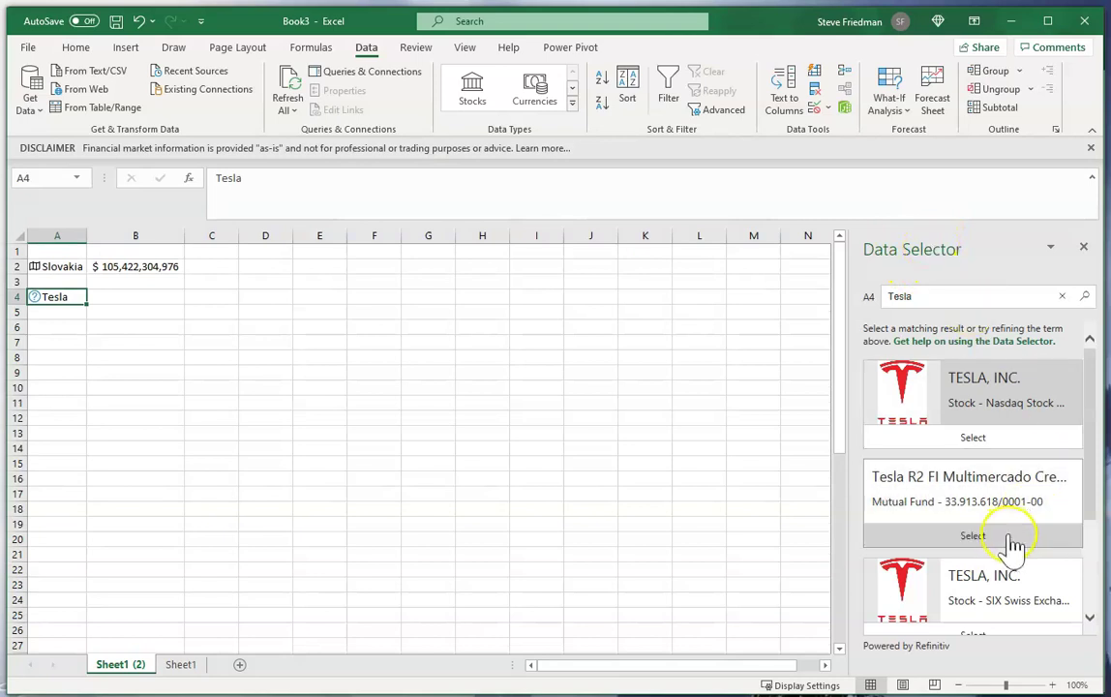
{"action": "scroll", "coordinate": [977, 533], "scroll_direction": "down", "scroll_amount": 3}
{"action": "scroll", "coordinate": [1005, 530], "scroll_direction": "up", "scroll_amount": 3}
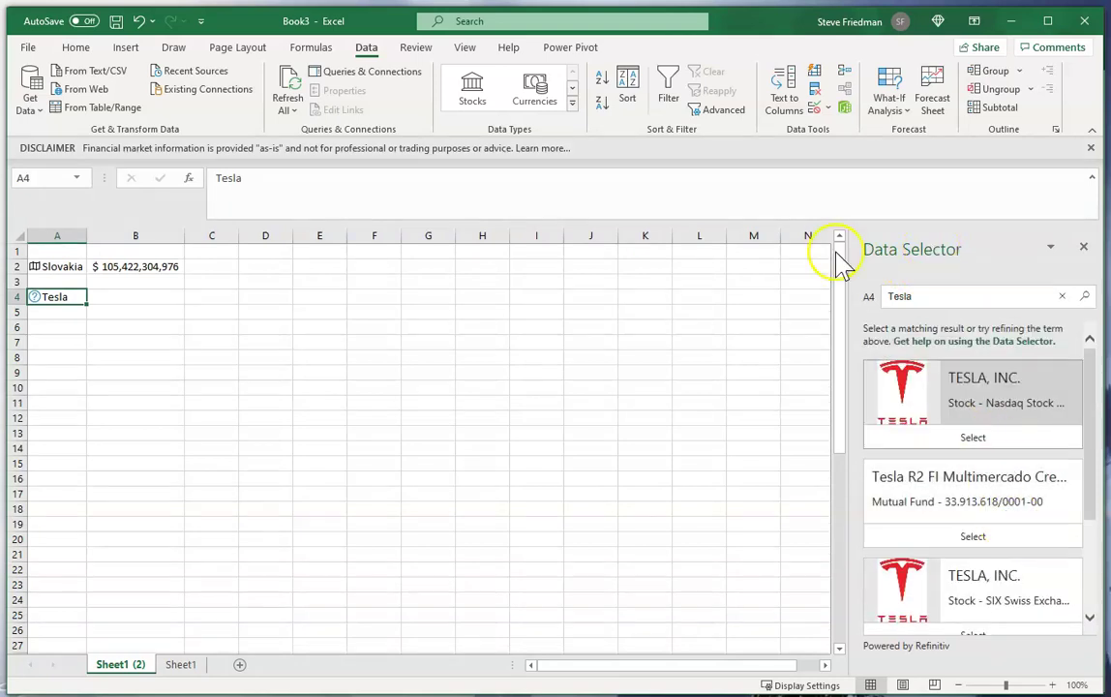
{"action": "left_click", "coordinate": [935, 446]}
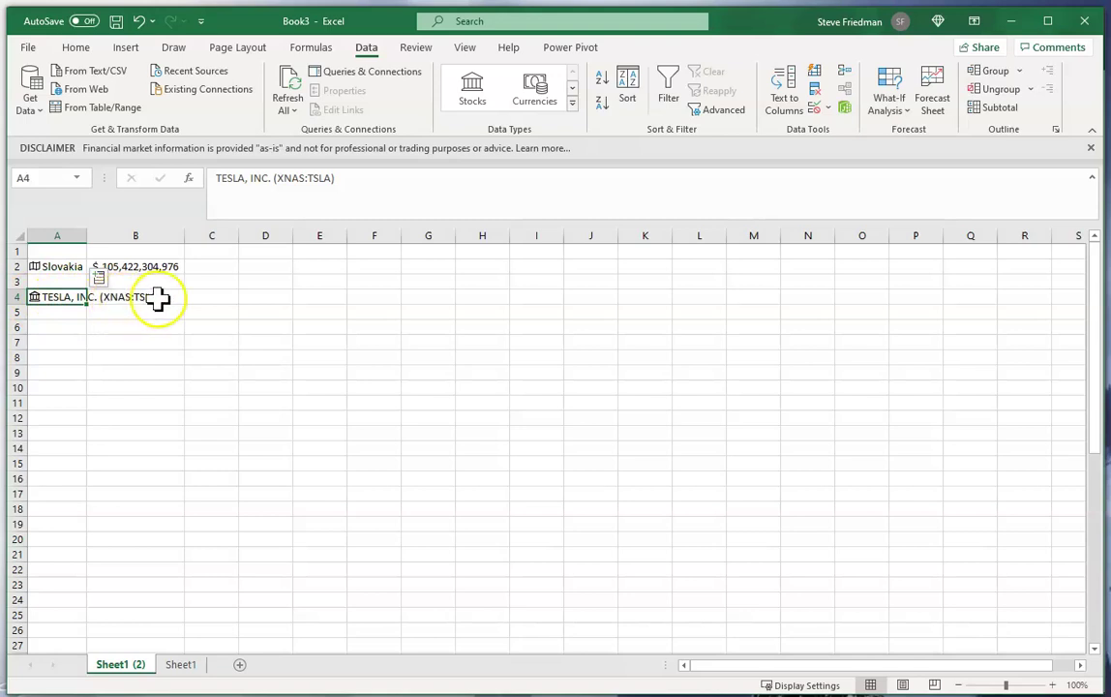
{"action": "double_click", "coordinate": [90, 236]}
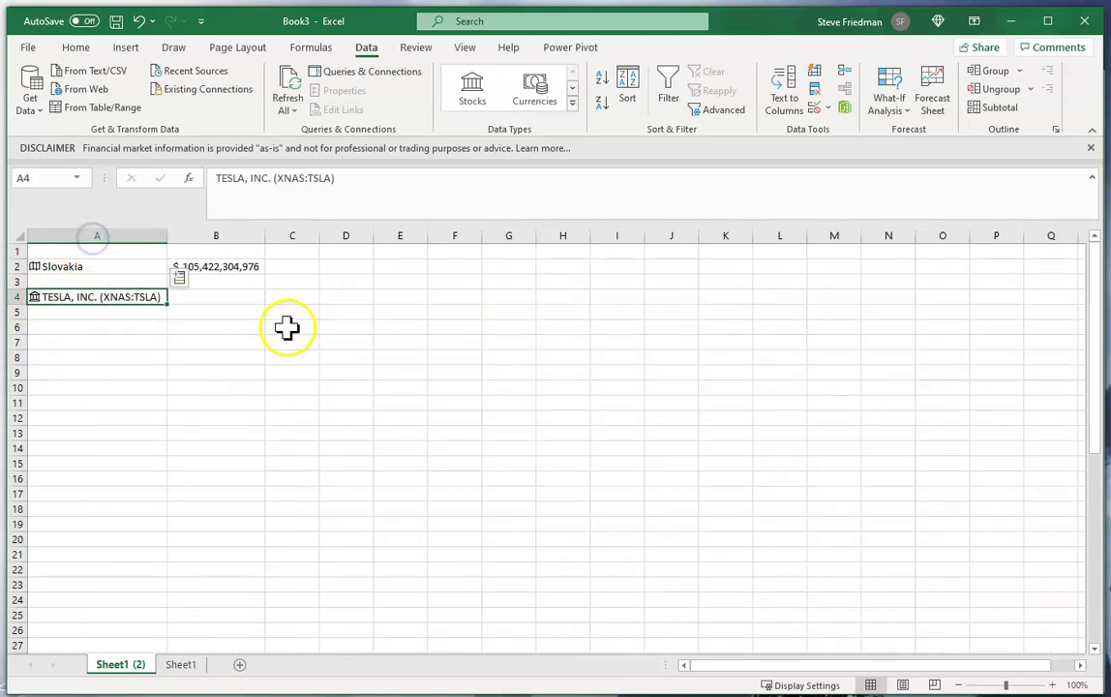
Insert Tesla's market cap, $584,202,087,776, into B4
{"action": "left_click", "coordinate": [180, 278]}
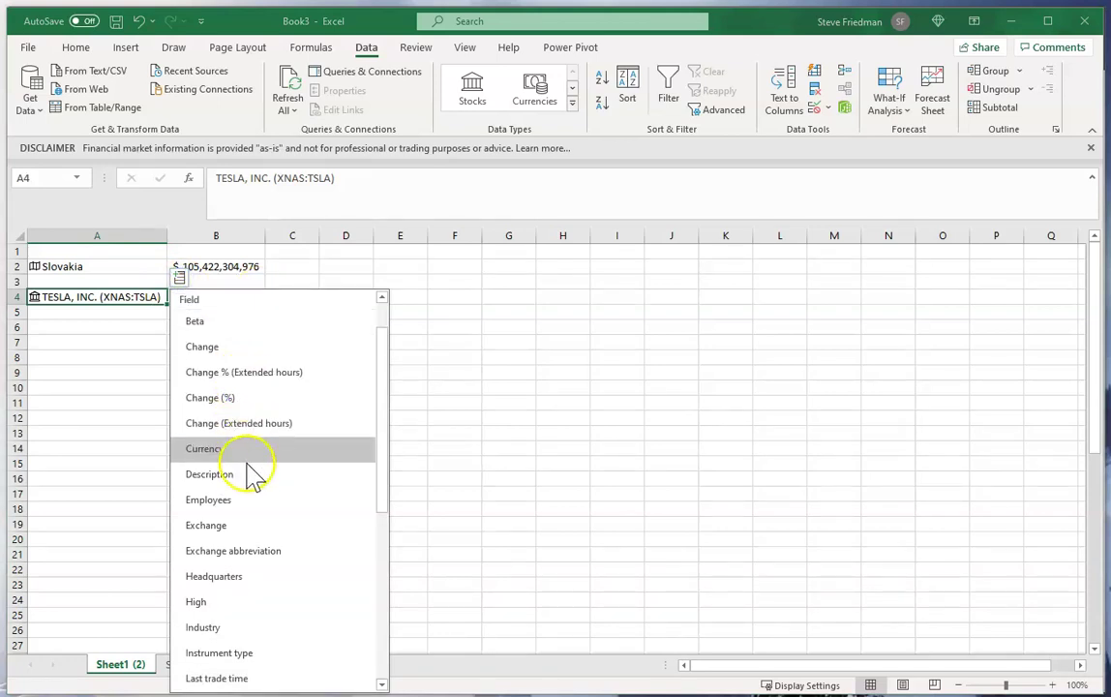
{"action": "scroll", "coordinate": [261, 493], "scroll_direction": "down", "scroll_amount": 2}
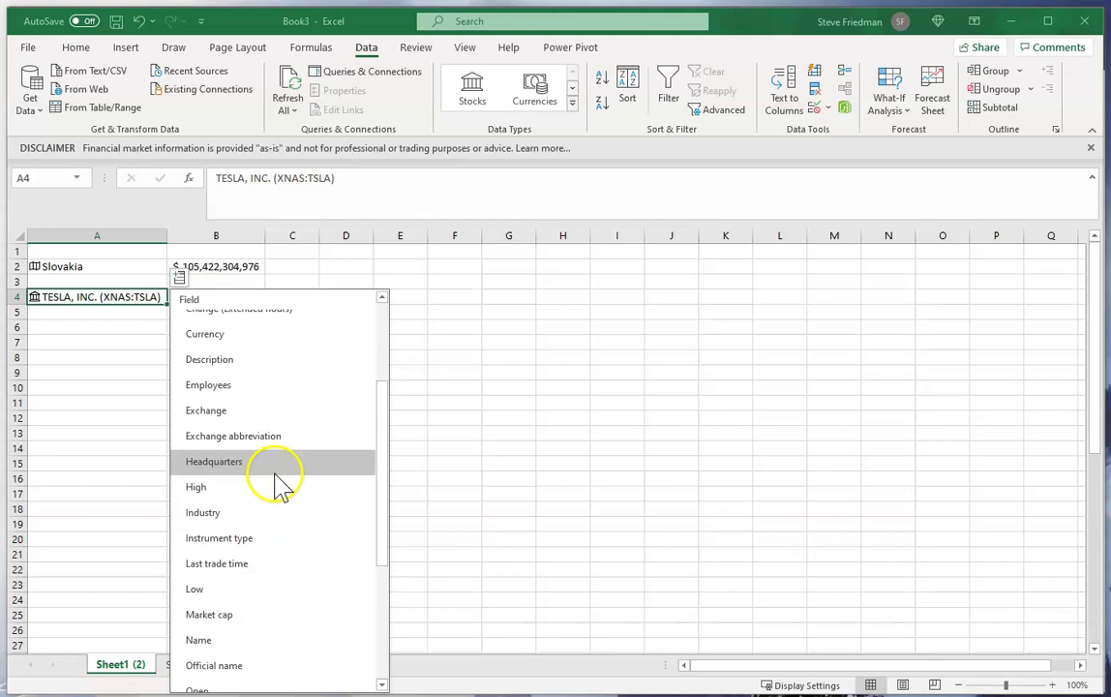
{"action": "scroll", "coordinate": [269, 571], "scroll_direction": "down", "scroll_amount": 3}
{"action": "scroll", "coordinate": [277, 626], "scroll_direction": "down", "scroll_amount": 1}
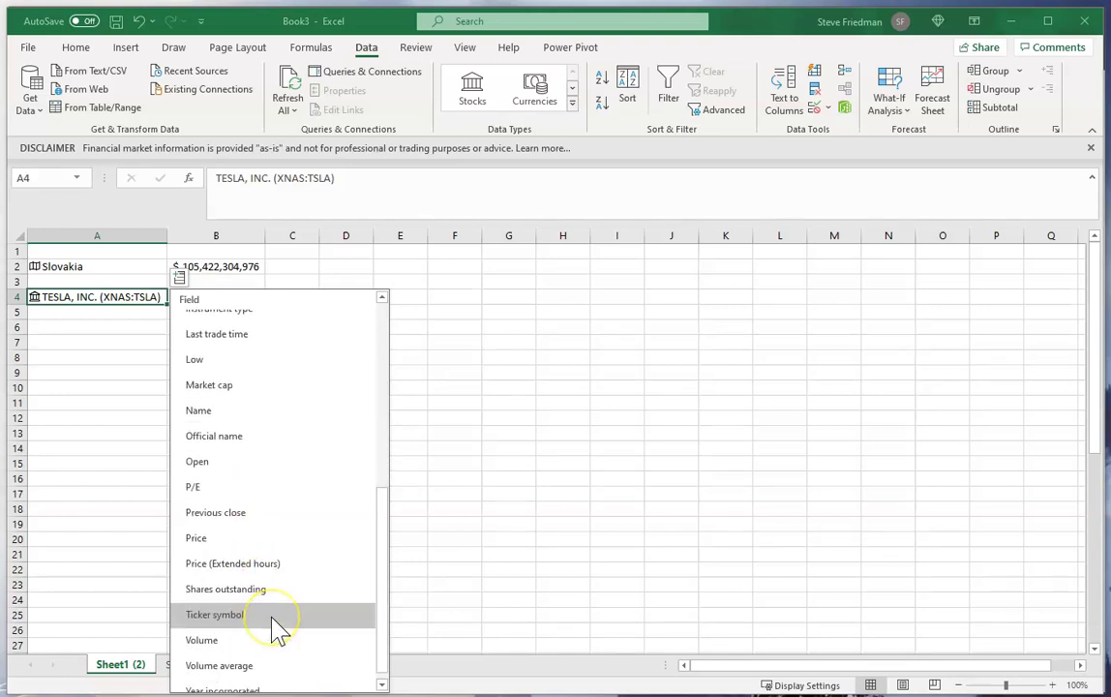
{"action": "scroll", "coordinate": [278, 656], "scroll_direction": "down", "scroll_amount": 1}
{"action": "scroll", "coordinate": [285, 633], "scroll_direction": "up", "scroll_amount": 3}
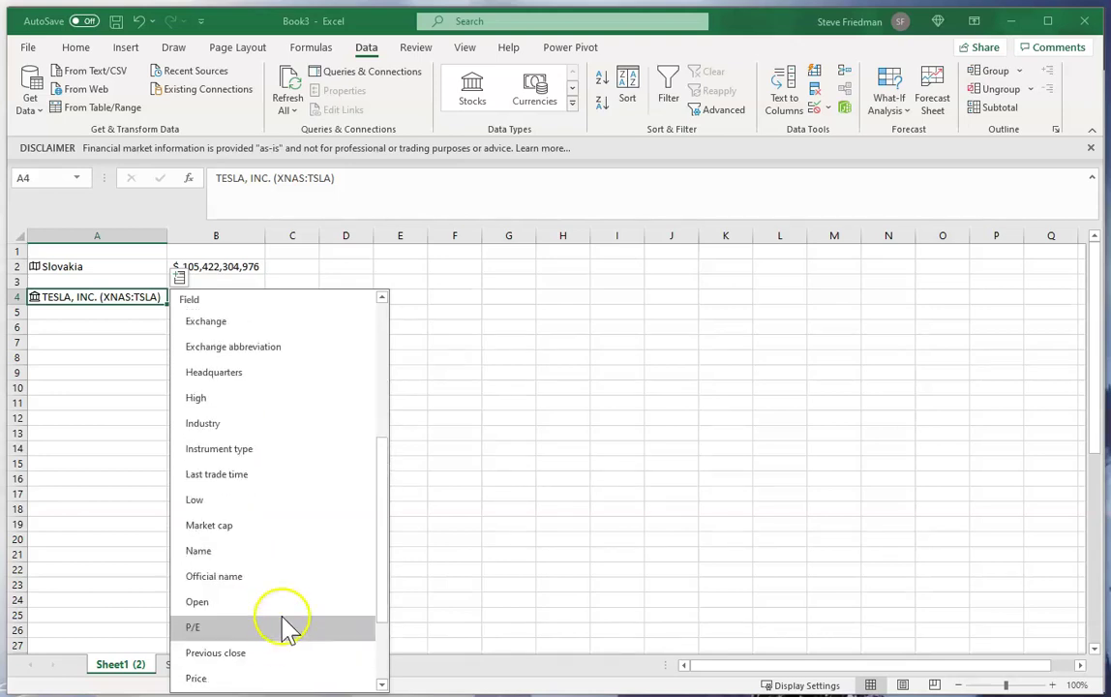
{"action": "scroll", "coordinate": [291, 579], "scroll_direction": "up", "scroll_amount": 3}
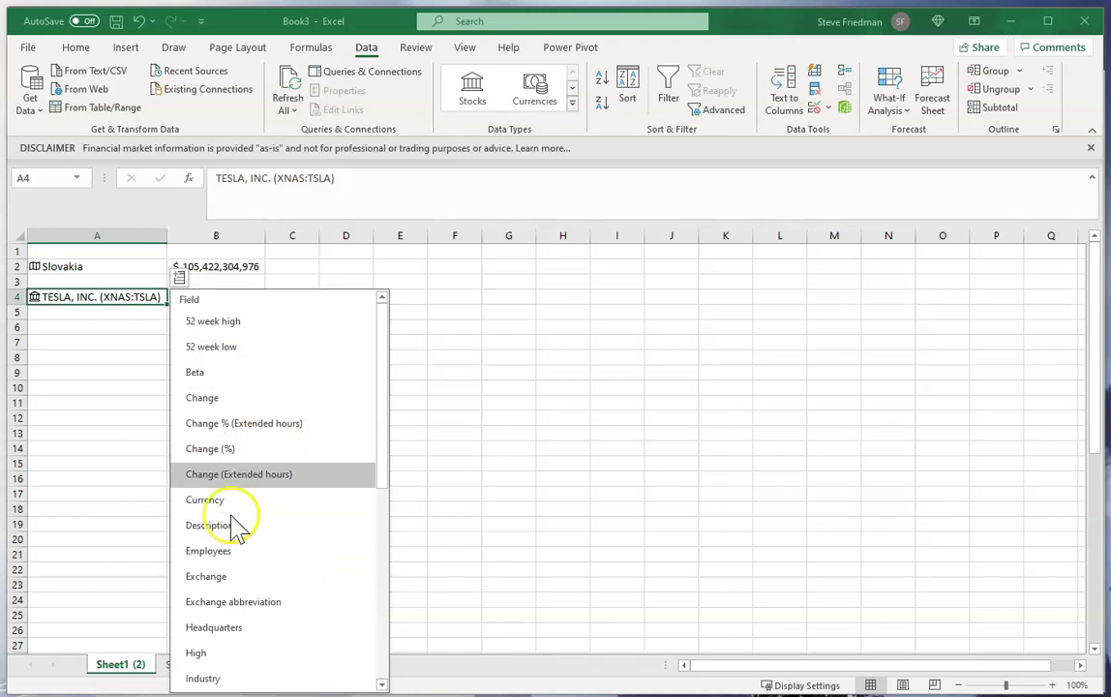
{"action": "scroll", "coordinate": [281, 478], "scroll_direction": "down", "scroll_amount": 3}
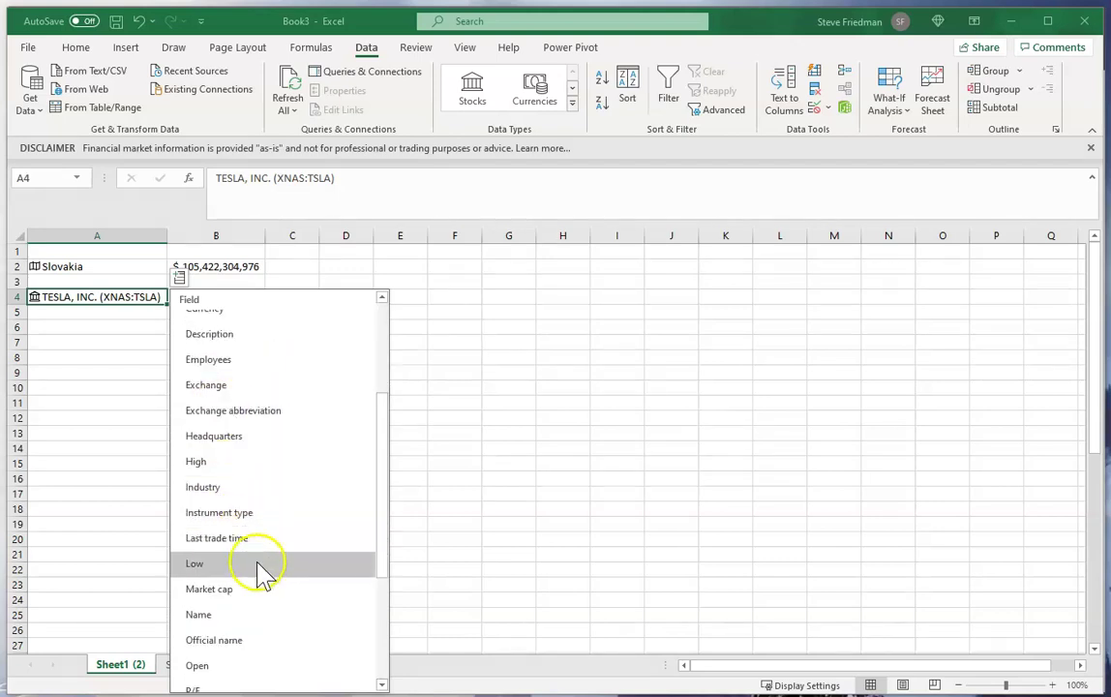
{"action": "scroll", "coordinate": [286, 422], "scroll_direction": "up", "scroll_amount": 2}
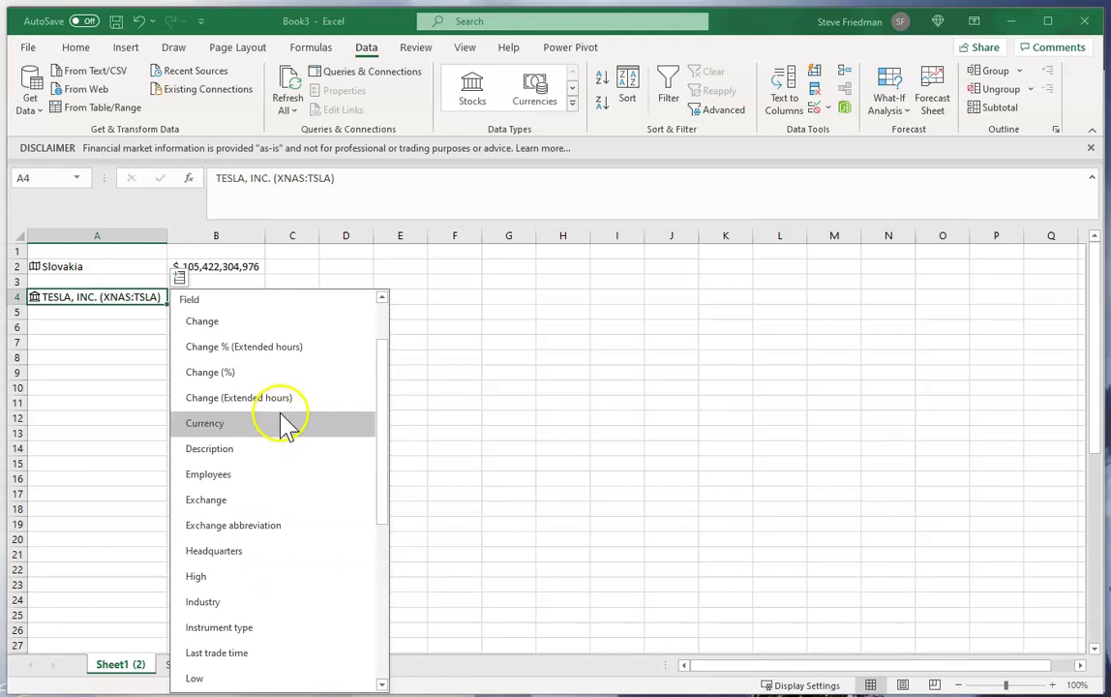
{"action": "scroll", "coordinate": [289, 431], "scroll_direction": "down", "scroll_amount": 2}
{"action": "scroll", "coordinate": [291, 434], "scroll_direction": "up", "scroll_amount": 3}
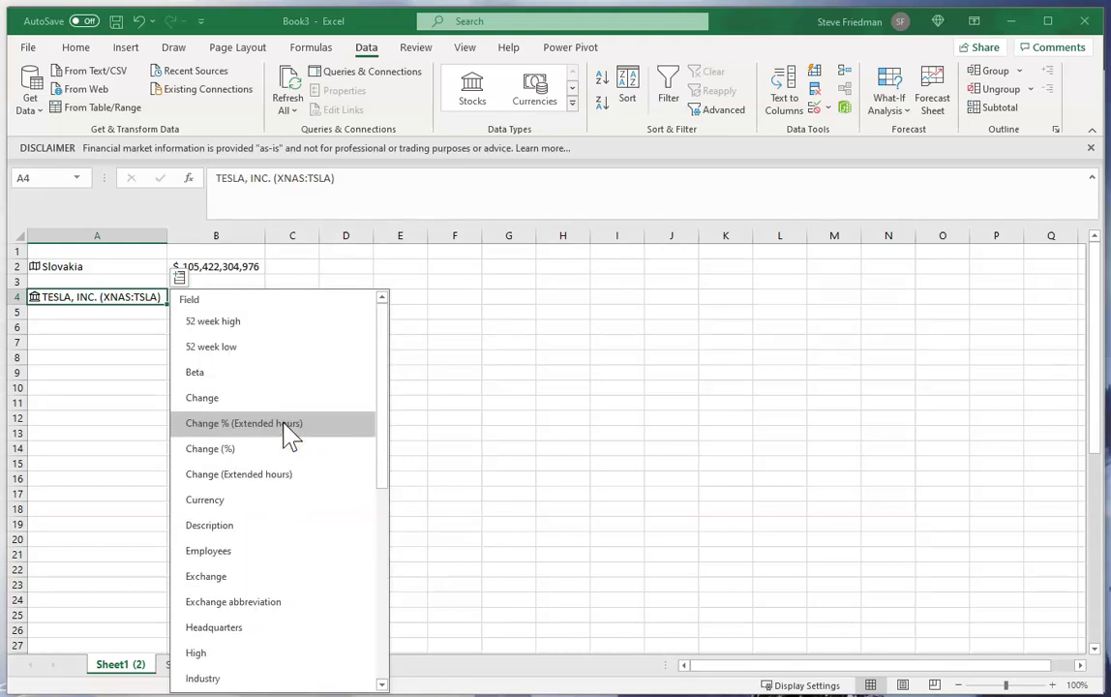
{"action": "scroll", "coordinate": [292, 440], "scroll_direction": "down", "scroll_amount": 3}
{"action": "left_click", "coordinate": [288, 544]}
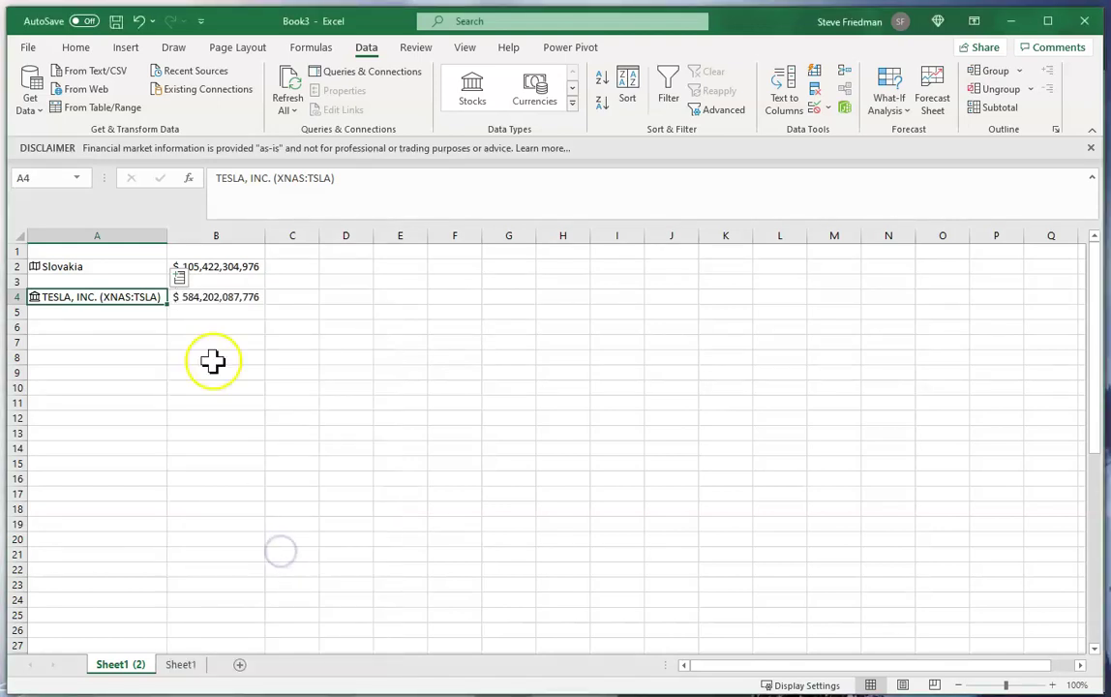
Enter Spleen in A6 and convert it to the Anatomy data type
{"action": "left_click", "coordinate": [159, 331]}
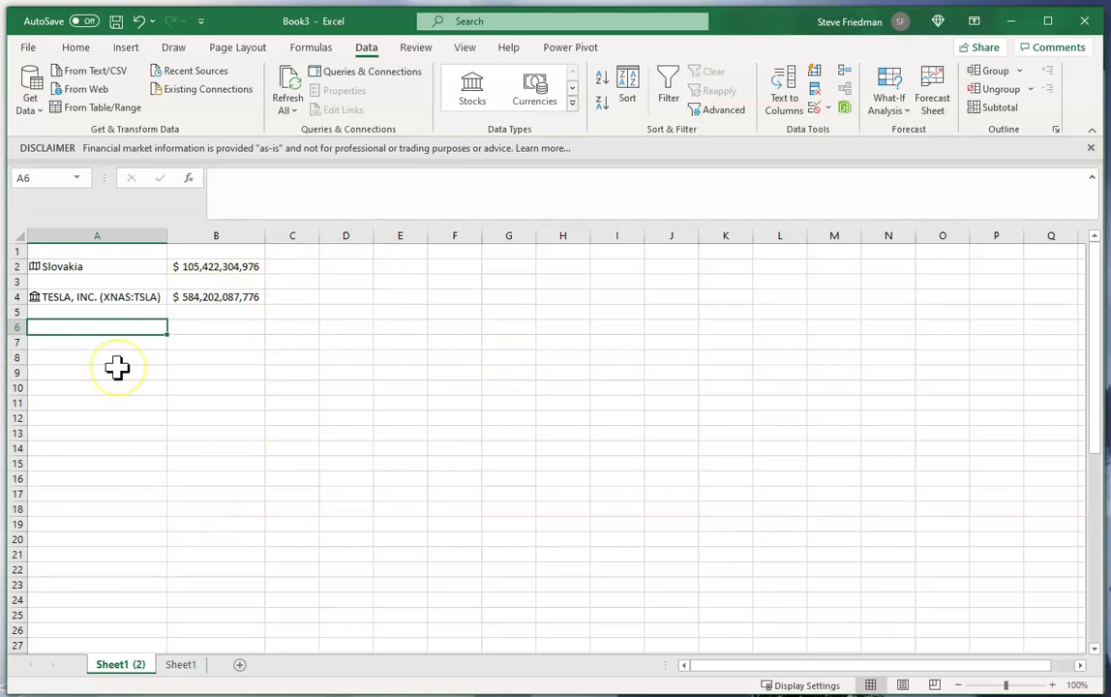
{"action": "type", "text": "Spleen"}
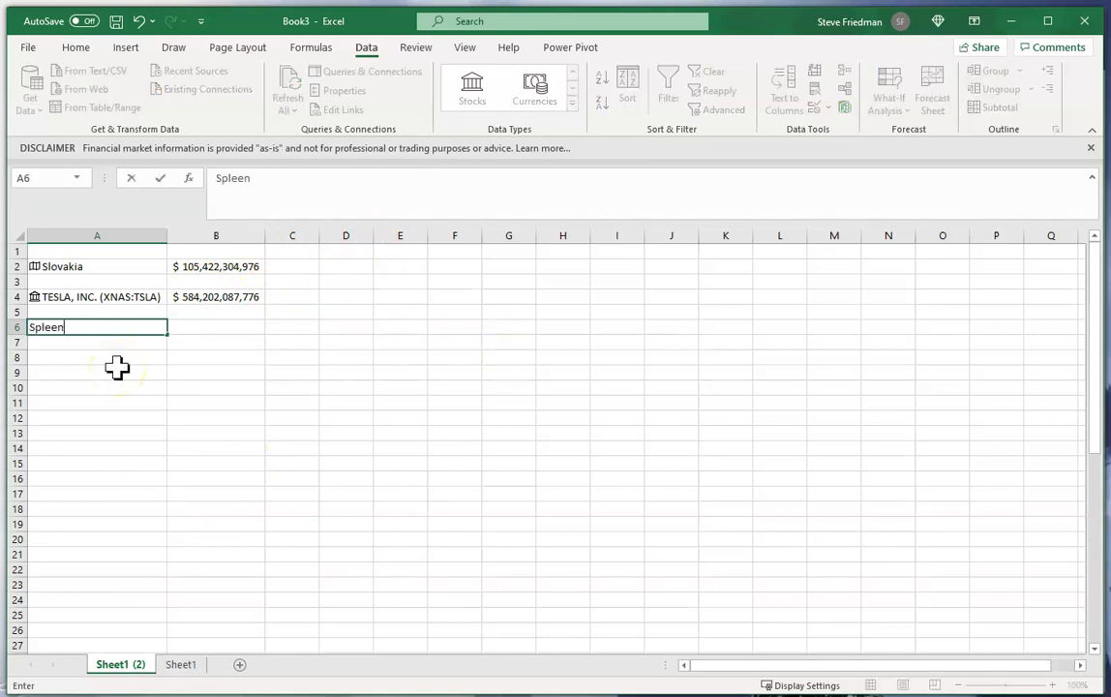
{"action": "key", "text": "Tab"}
{"action": "key", "text": "Left"}
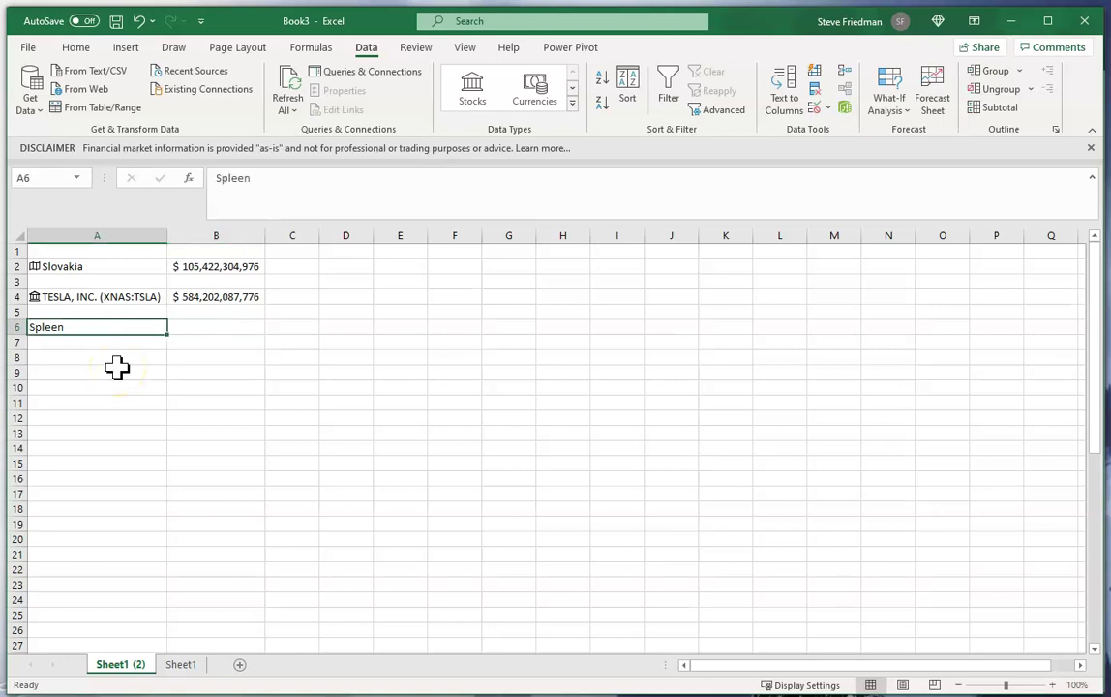
{"action": "left_click", "coordinate": [571, 89]}
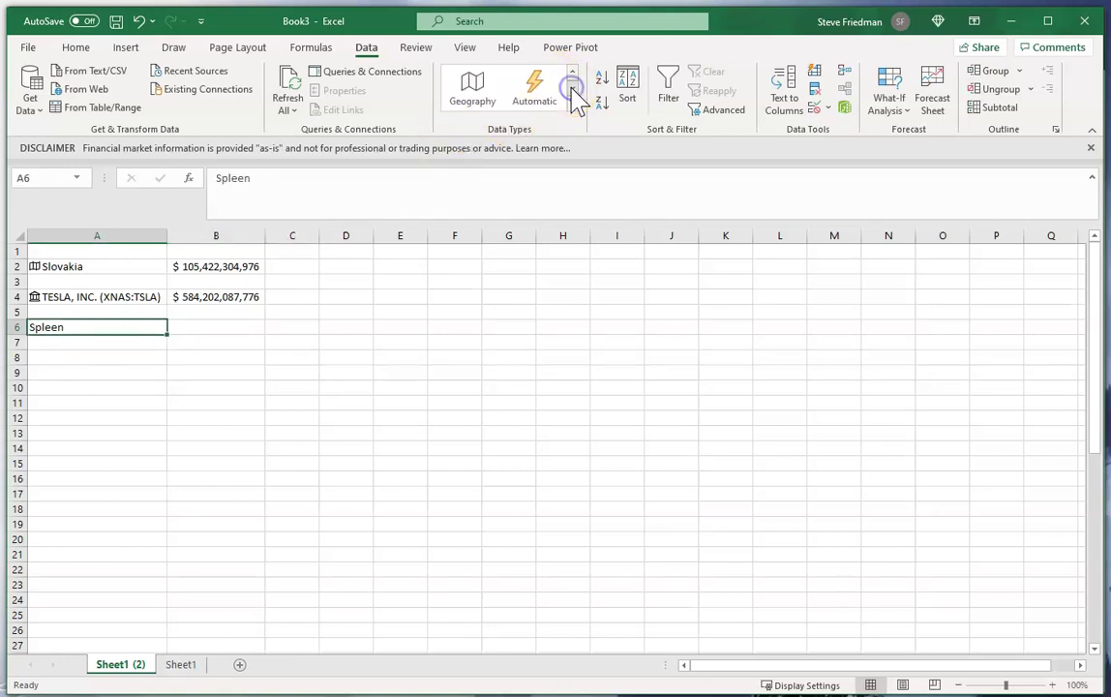
{"action": "left_click", "coordinate": [571, 88]}
{"action": "left_click", "coordinate": [473, 89]}
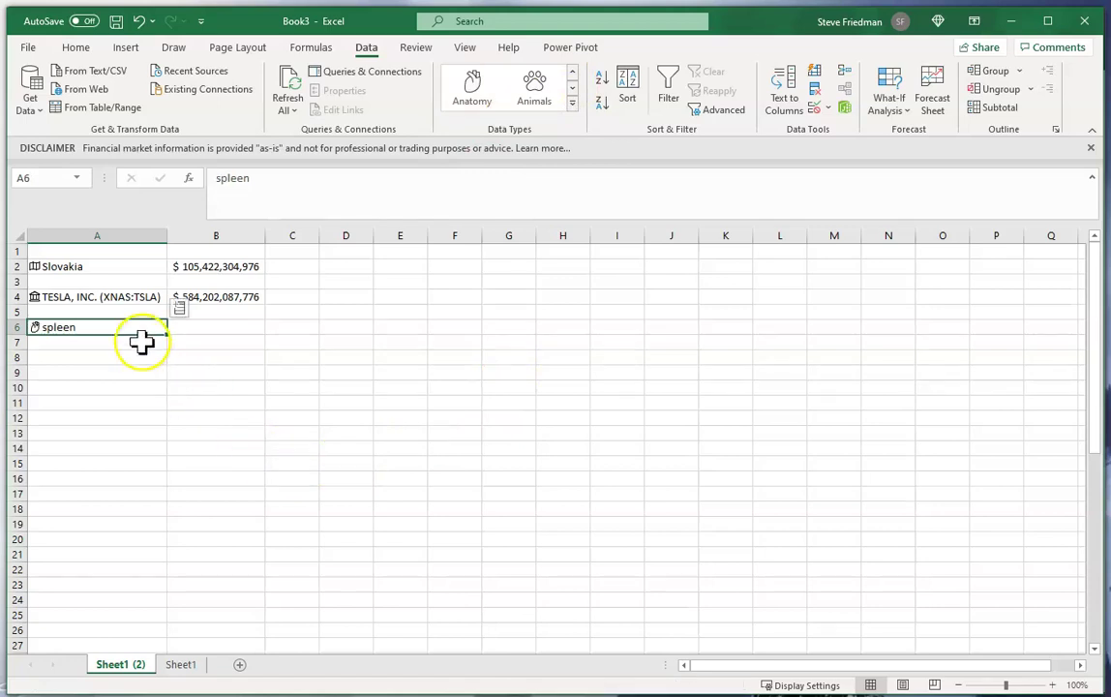
Insert the spleen's function text into B6
{"action": "left_click", "coordinate": [181, 306]}
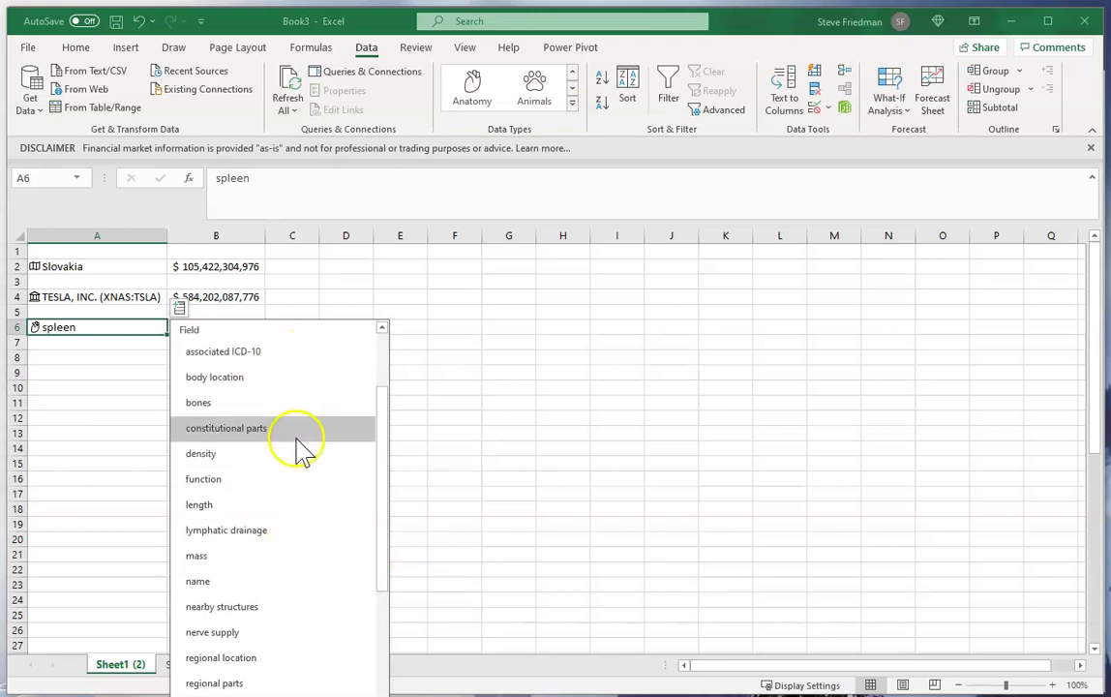
{"action": "scroll", "coordinate": [300, 465], "scroll_direction": "down", "scroll_amount": 3}
{"action": "scroll", "coordinate": [300, 482], "scroll_direction": "up", "scroll_amount": 2}
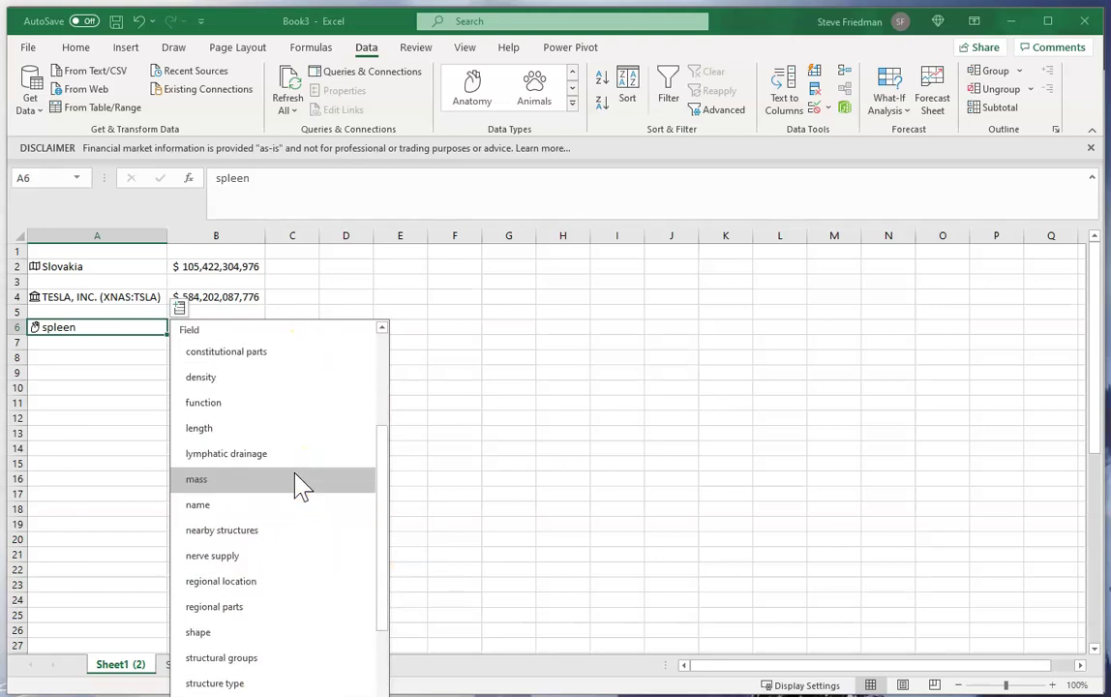
{"action": "left_click", "coordinate": [266, 401]}
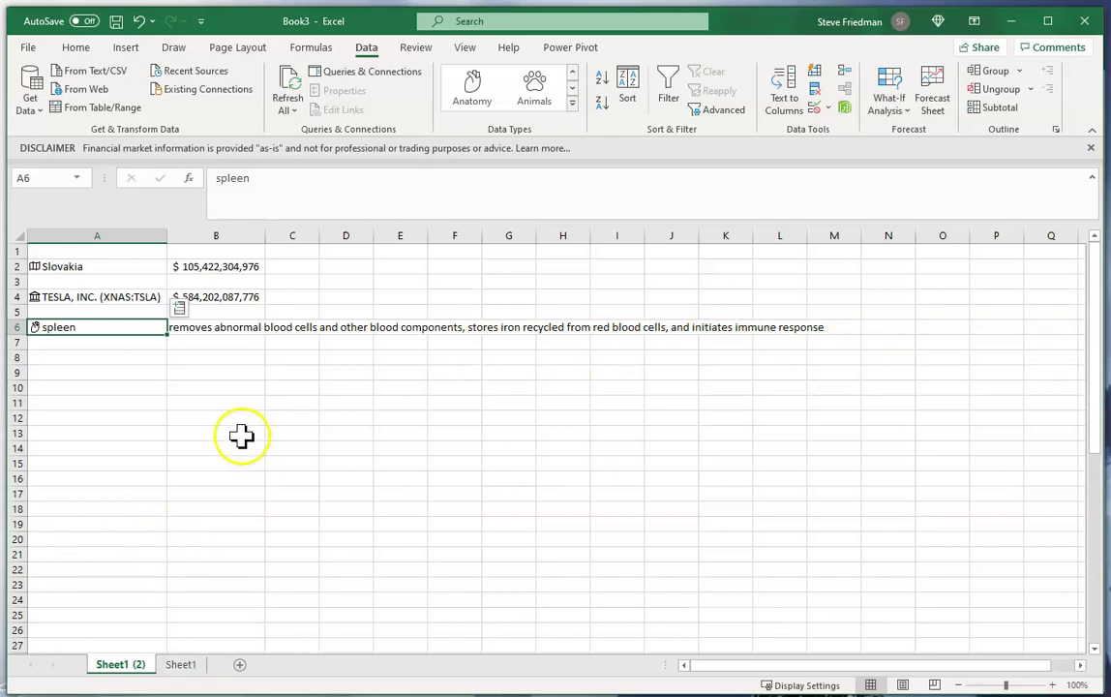
Enter the actor's name in A8 and convert it with the Automatic data type
{"action": "left_click", "coordinate": [117, 358]}
{"action": "type", "text": "George Clooney"}
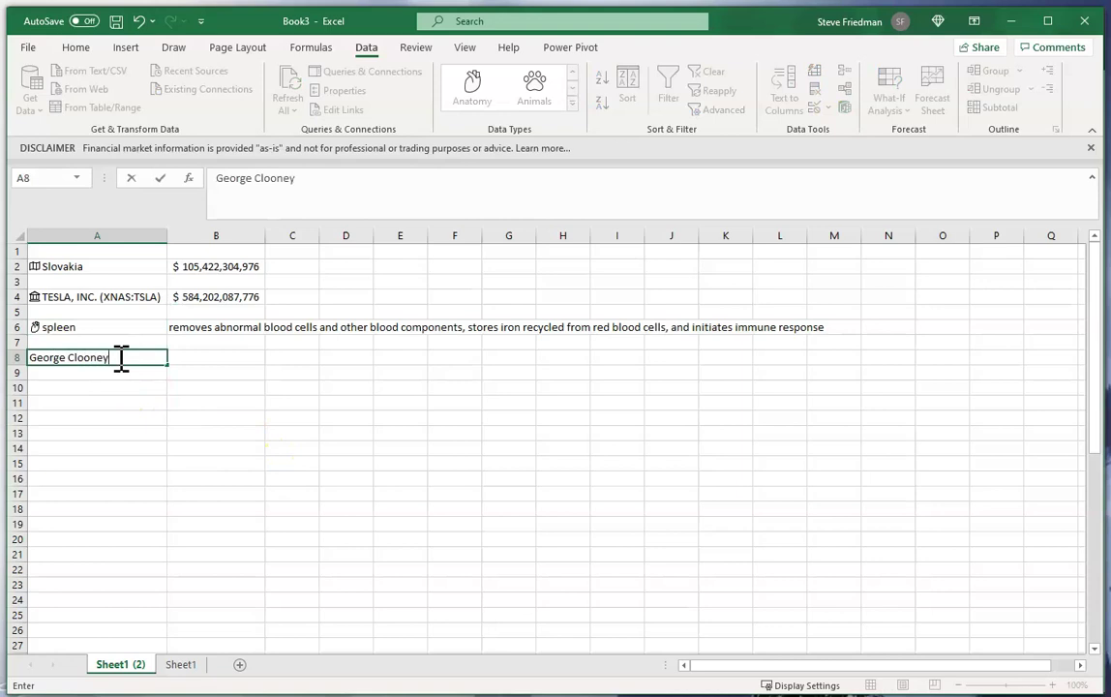
{"action": "key", "text": "ctrl+Return"}
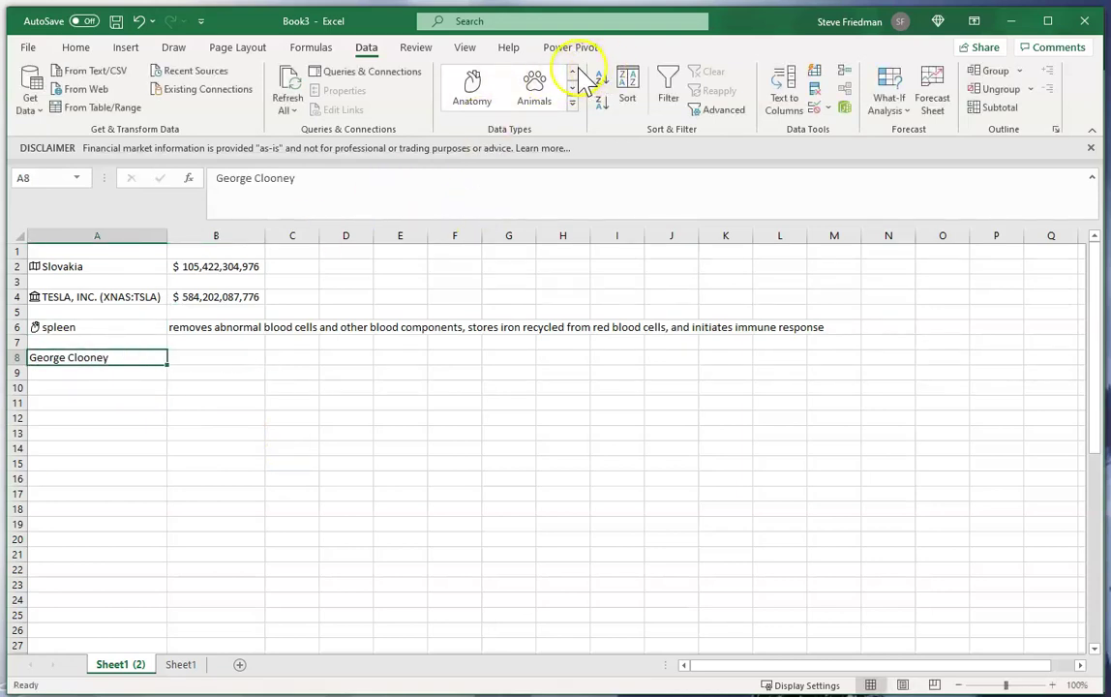
{"action": "left_click", "coordinate": [572, 72]}
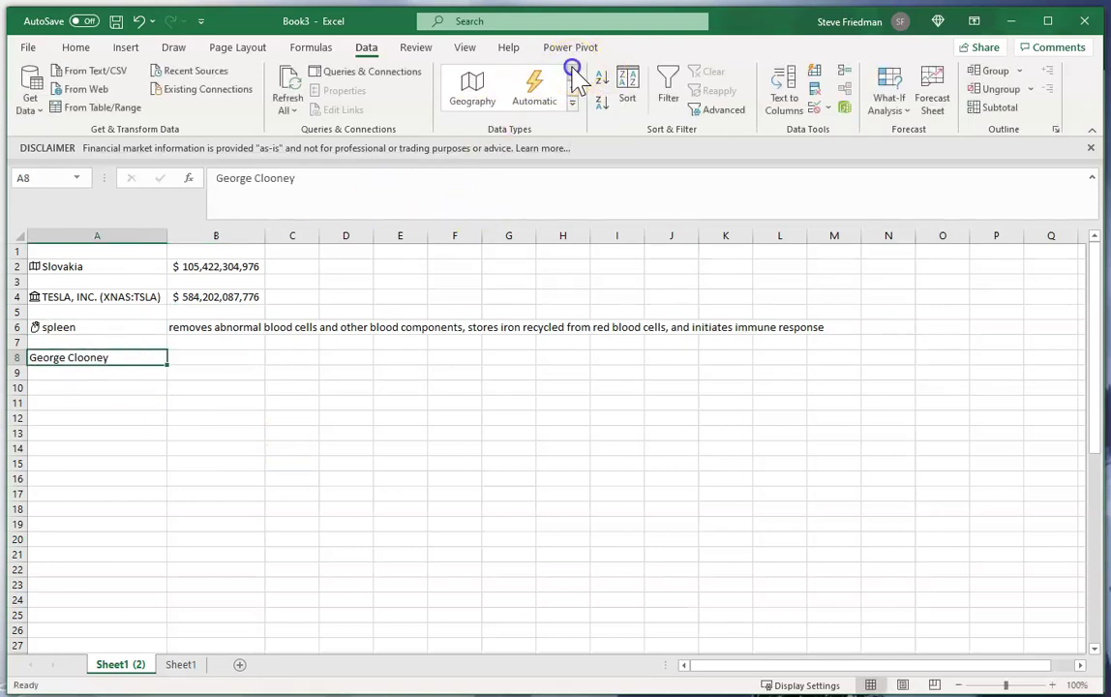
{"action": "left_click", "coordinate": [548, 113]}
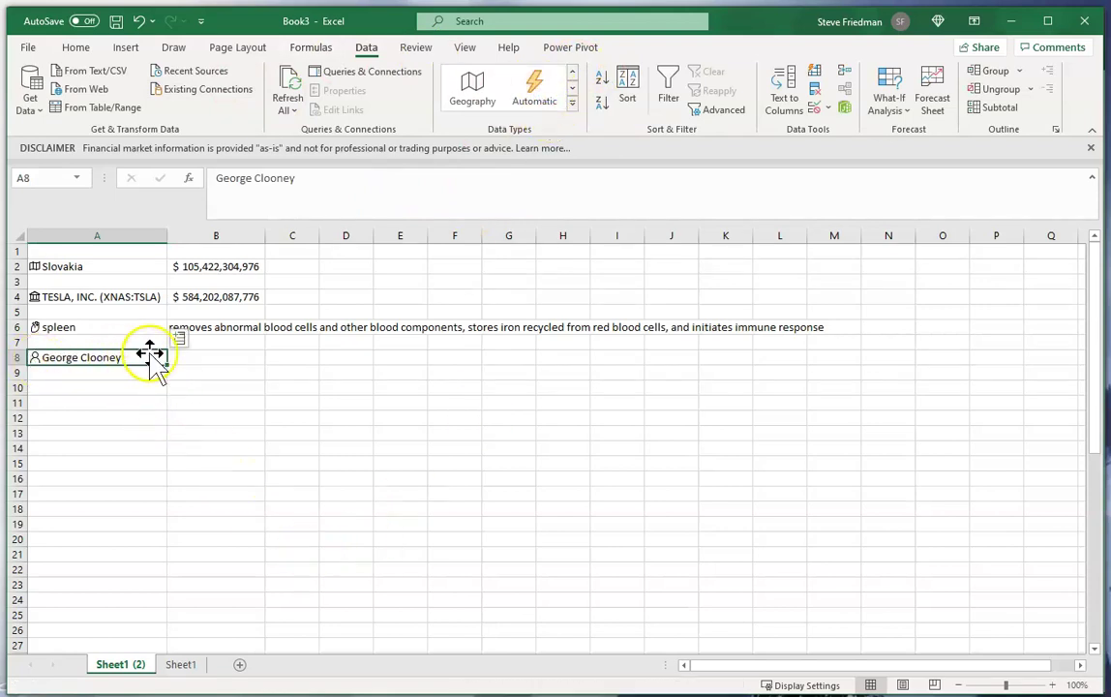
Insert the person's net worth, $500,000,000, into B8
{"action": "left_click", "coordinate": [179, 338]}
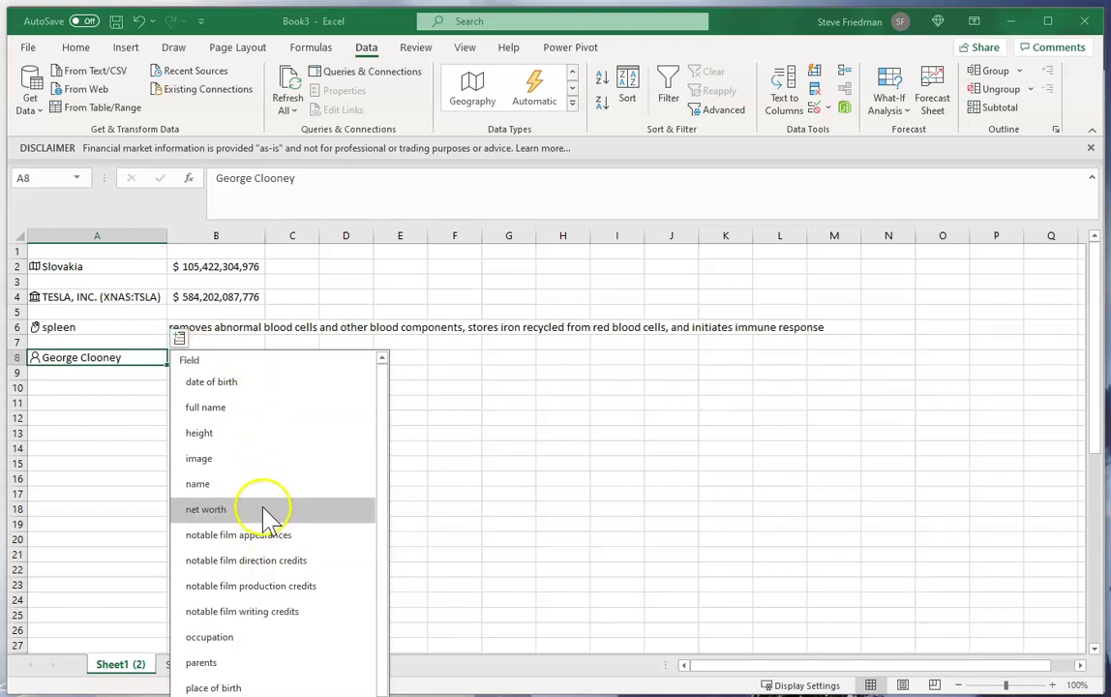
{"action": "scroll", "coordinate": [290, 513], "scroll_direction": "down", "scroll_amount": 1}
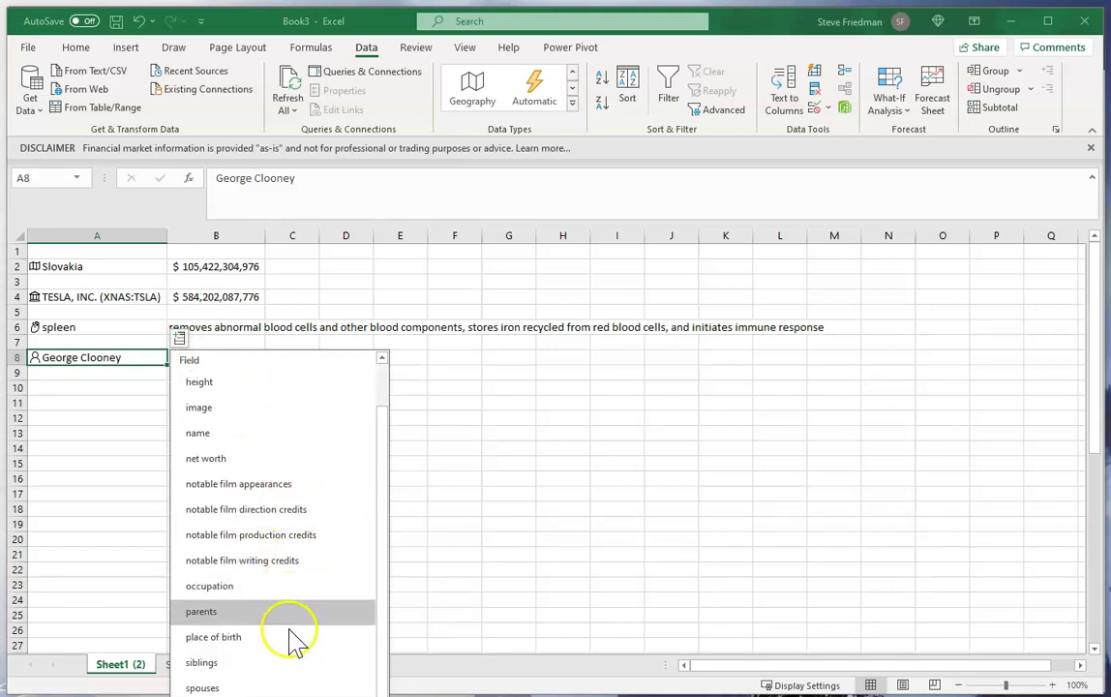
{"action": "left_click", "coordinate": [269, 461]}
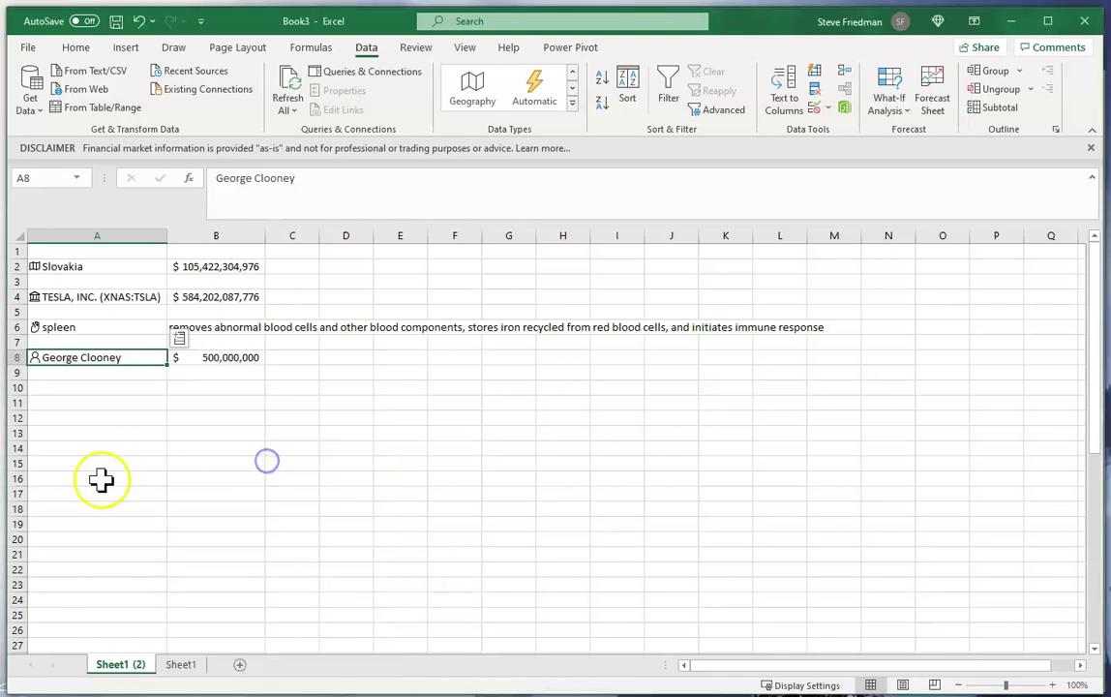
{"action": "left_click", "coordinate": [139, 387]}
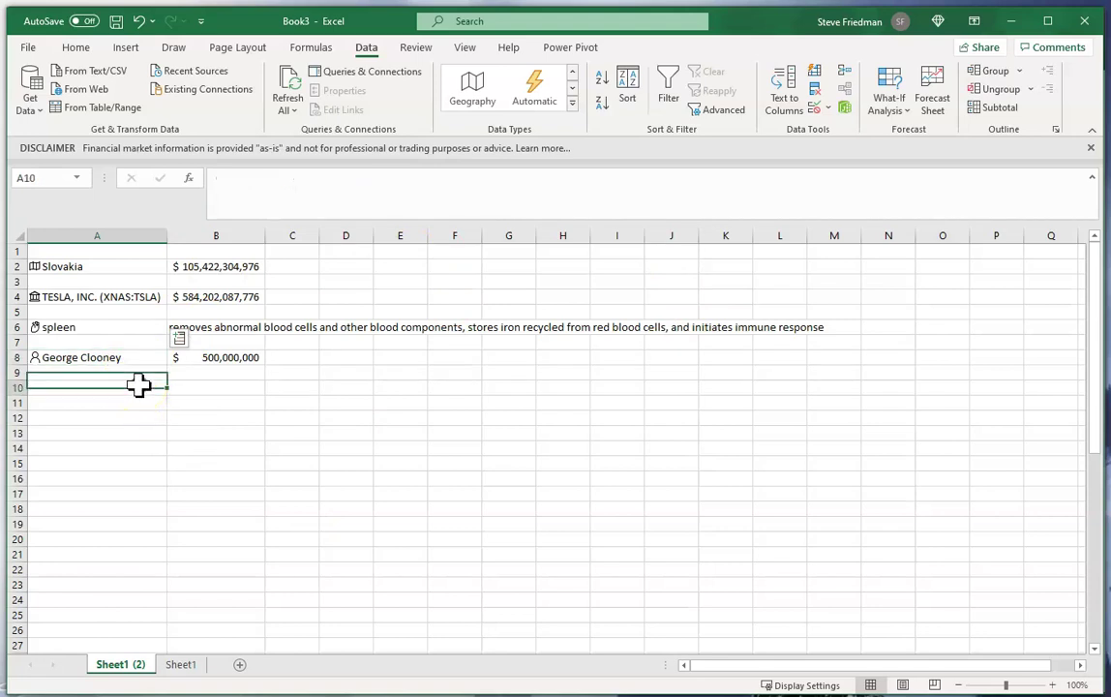
{"action": "left_click", "coordinate": [572, 74]}
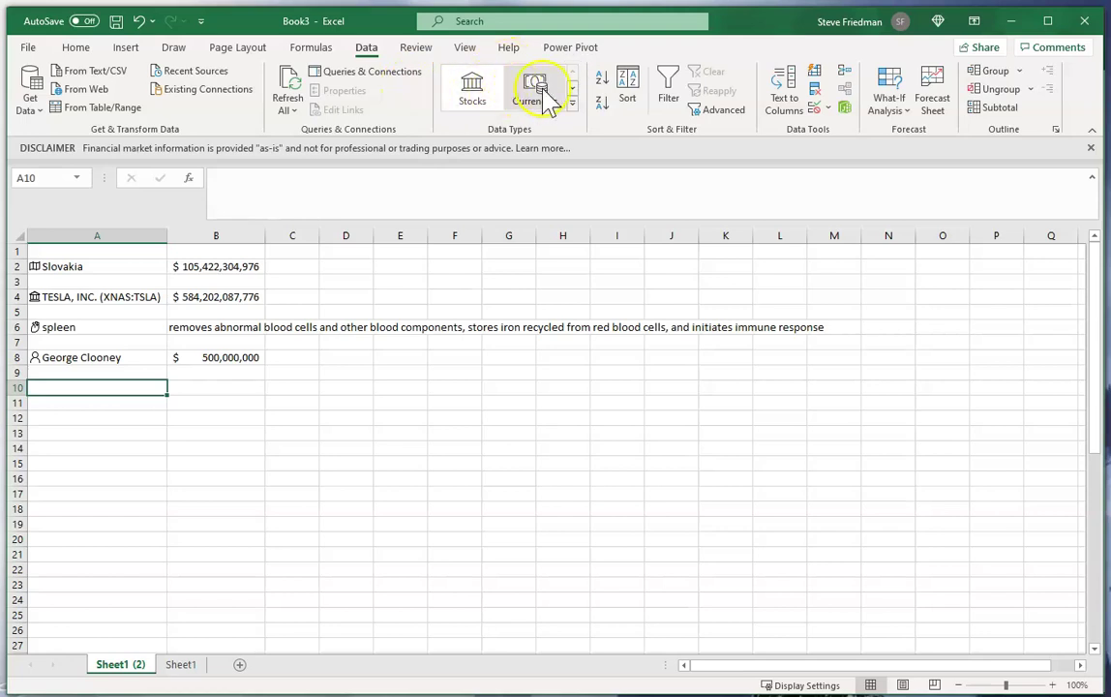
{"action": "left_click", "coordinate": [572, 87]}
{"action": "left_click", "coordinate": [573, 87]}
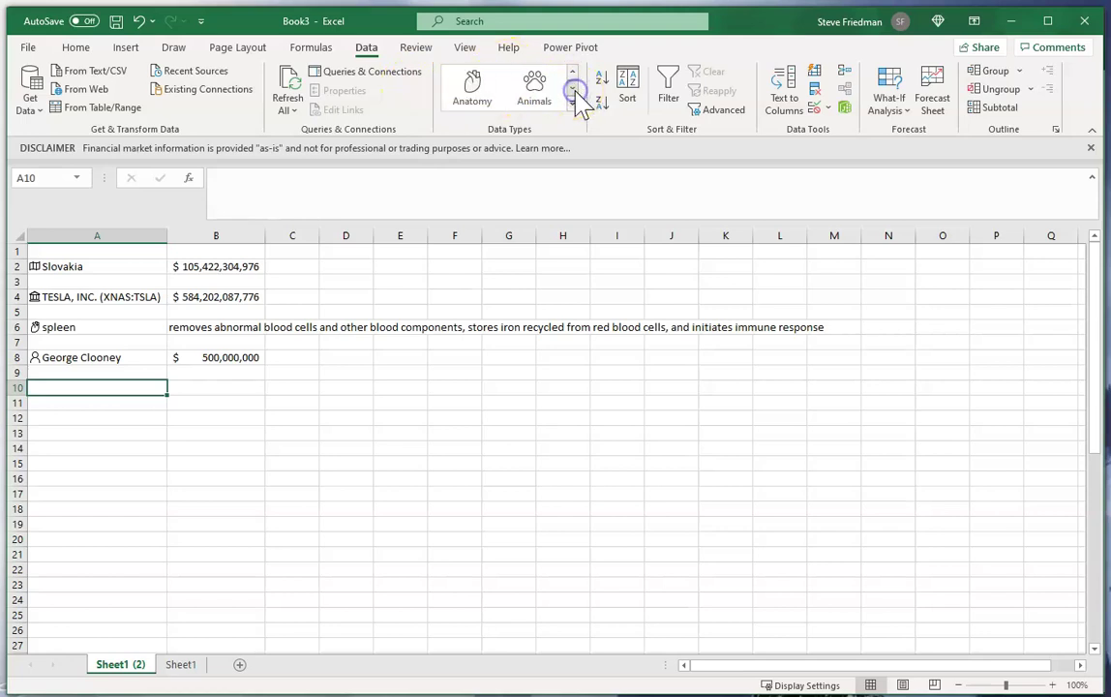
{"action": "left_click", "coordinate": [574, 89]}
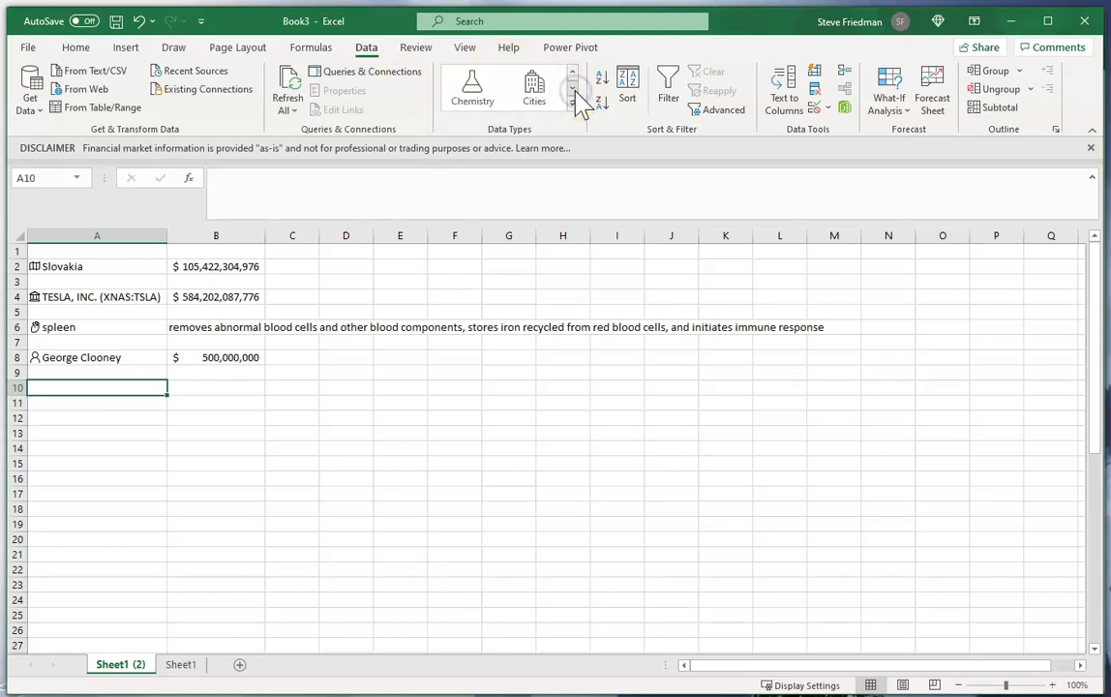
{"action": "left_click", "coordinate": [573, 89]}
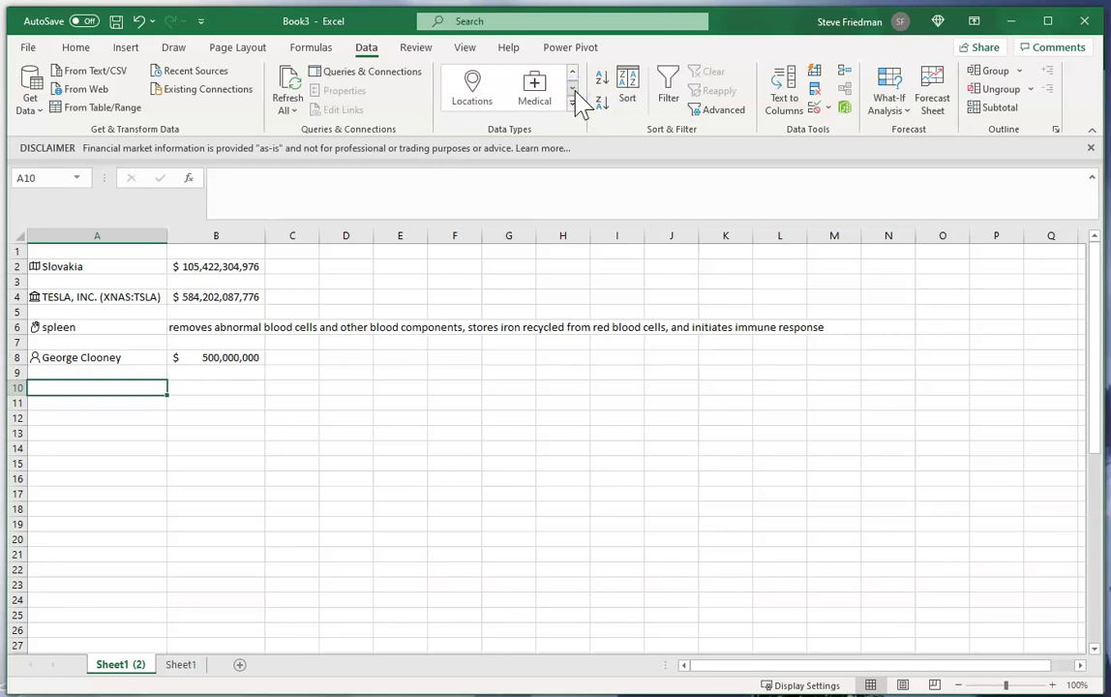
{"action": "left_click", "coordinate": [573, 89]}
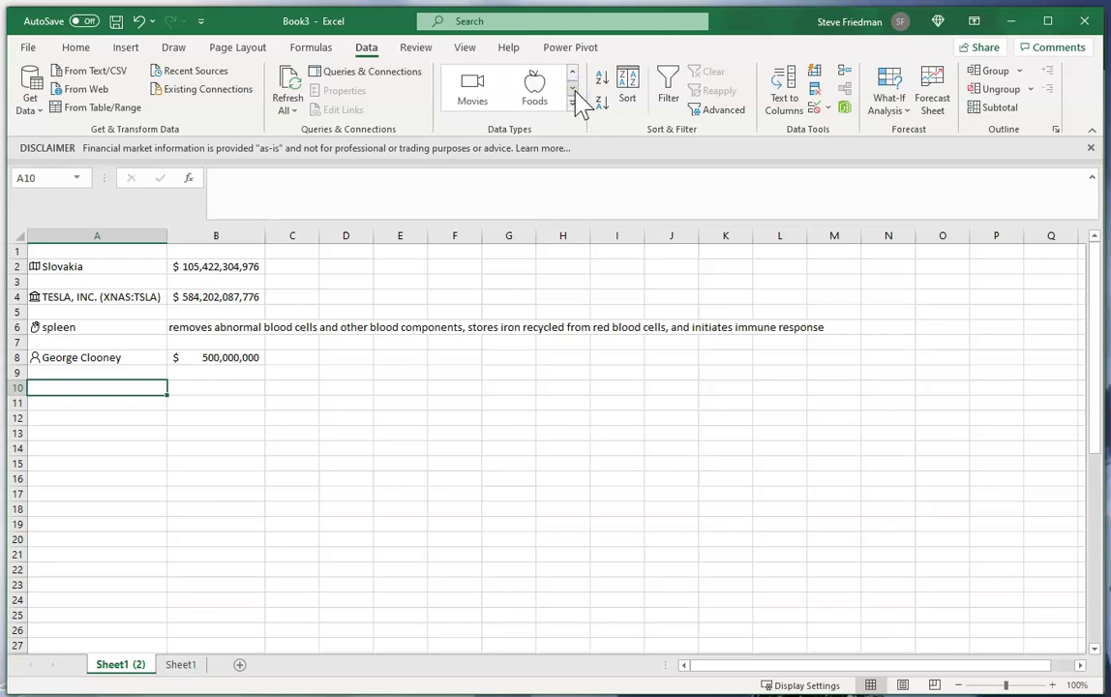
{"action": "left_click", "coordinate": [573, 90]}
{"action": "left_click", "coordinate": [573, 89]}
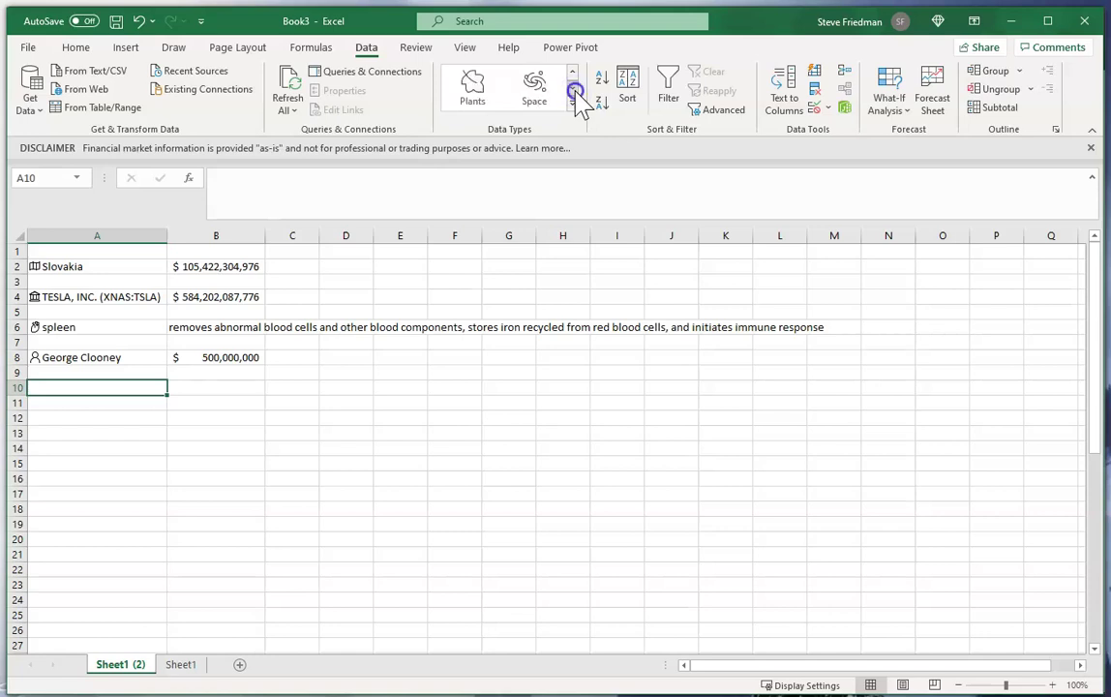
{"action": "left_click", "coordinate": [573, 89]}
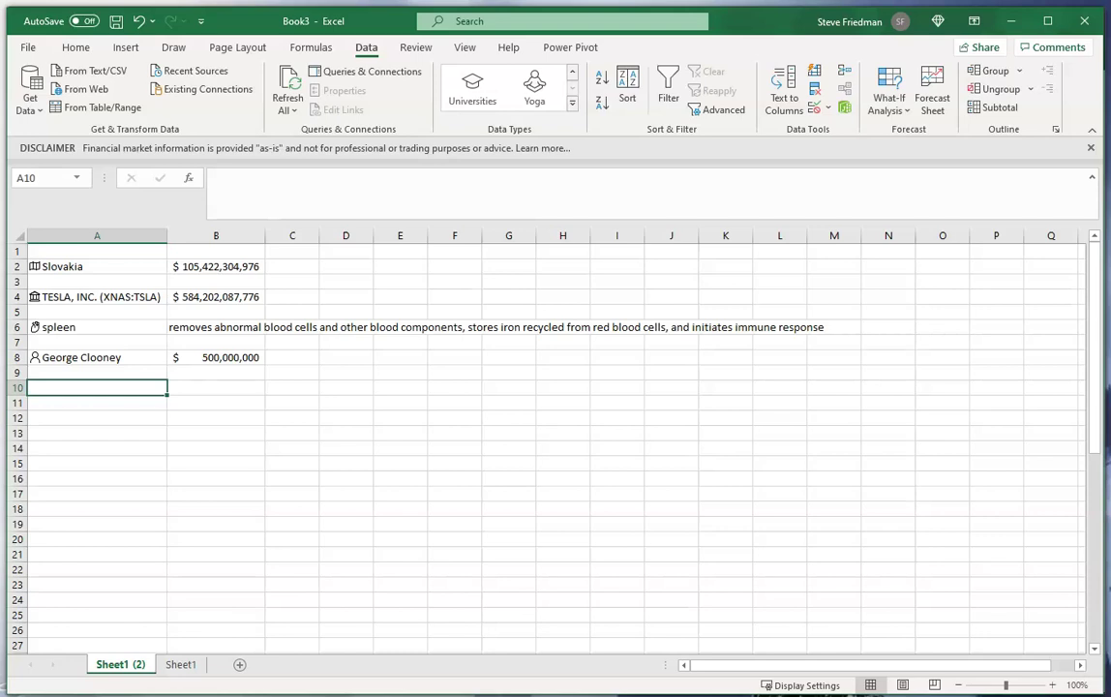
On the state-list sheet, convert the US state names in column A to Geography
{"action": "left_click", "coordinate": [178, 665]}
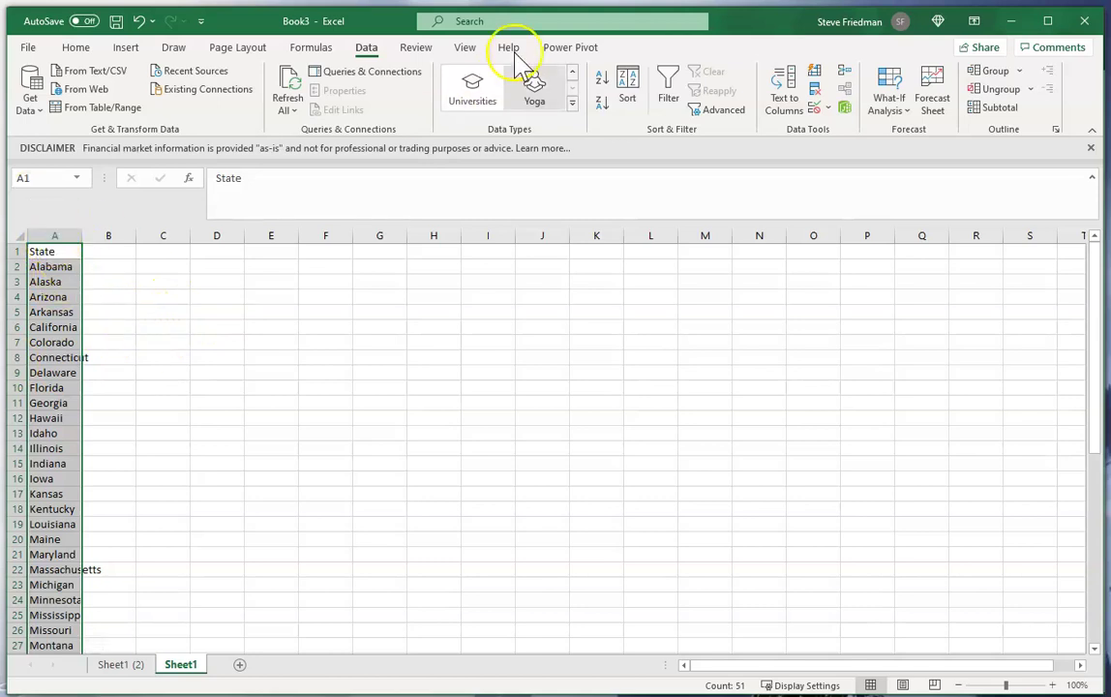
{"action": "left_click", "coordinate": [576, 73]}
{"action": "left_click", "coordinate": [576, 72]}
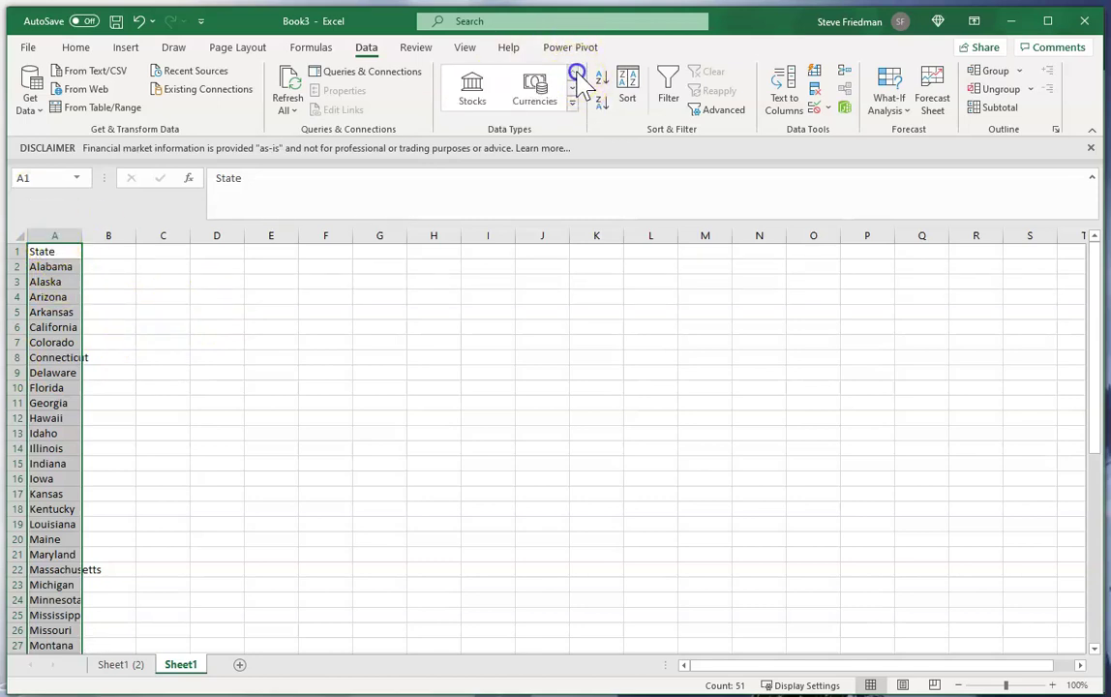
{"action": "left_click", "coordinate": [572, 88]}
{"action": "left_click", "coordinate": [457, 94]}
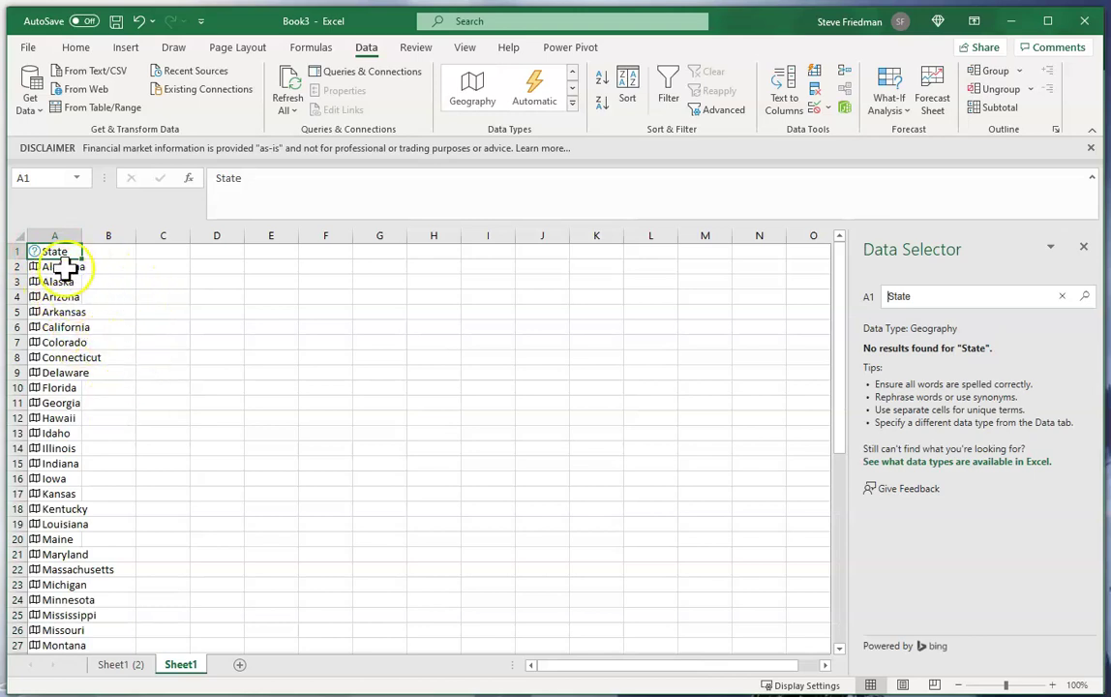
Add the Population: Foreign born persons (%) field for Alabama and fill it down column B
{"action": "left_click", "coordinate": [78, 266]}
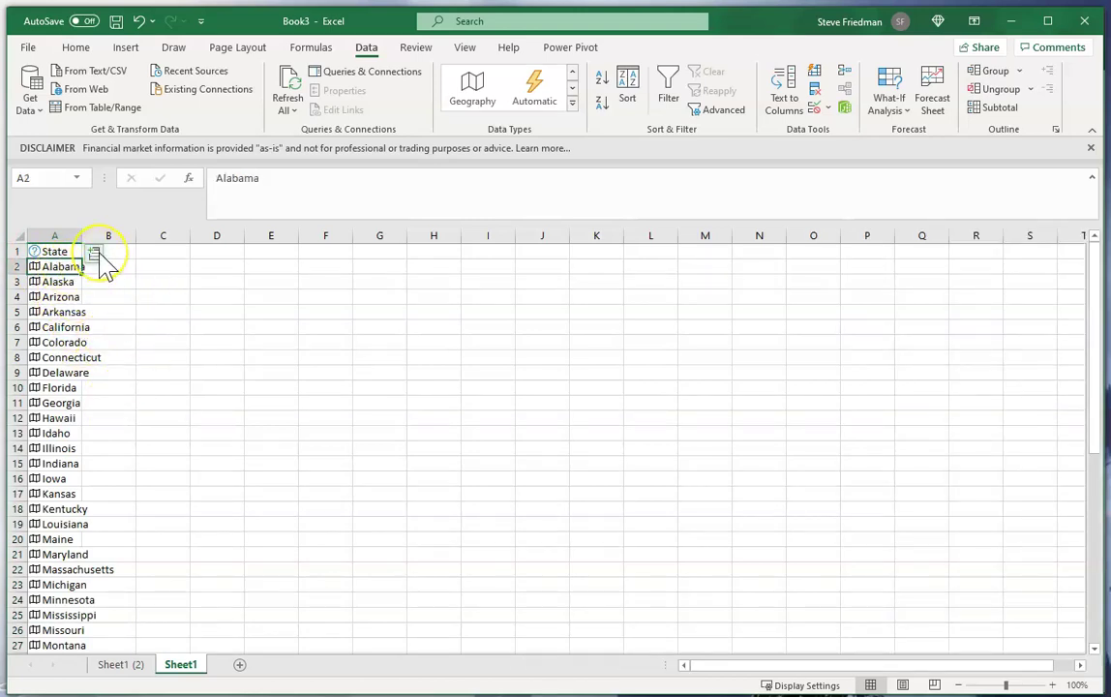
{"action": "left_click", "coordinate": [96, 254]}
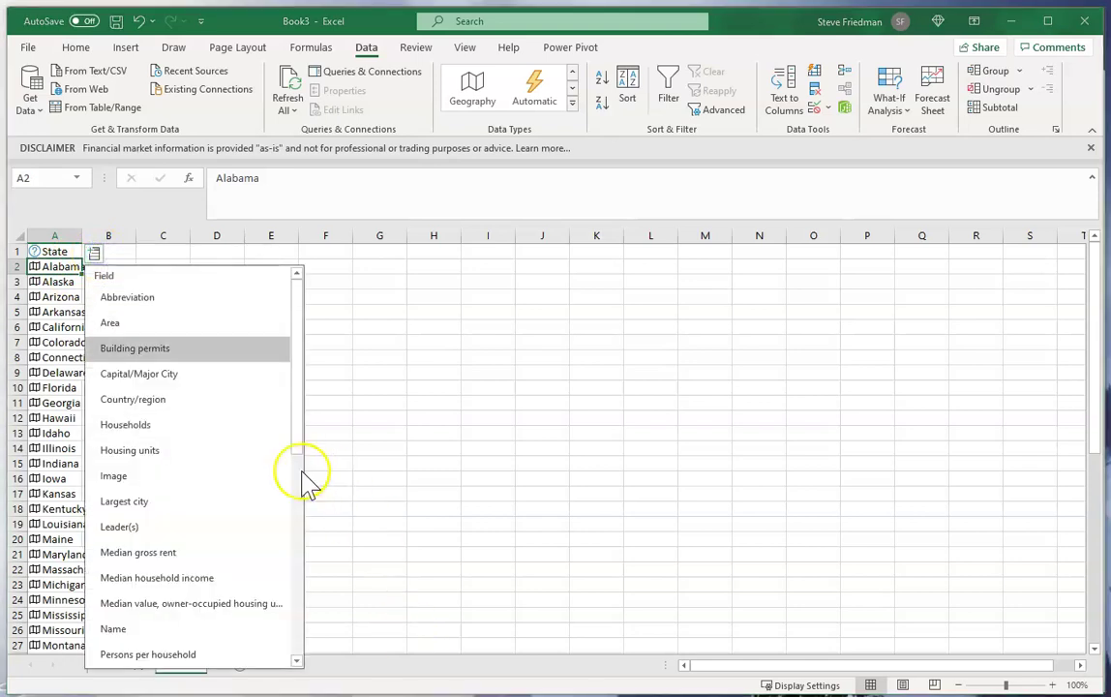
{"action": "scroll", "coordinate": [238, 529], "scroll_direction": "down", "scroll_amount": 5}
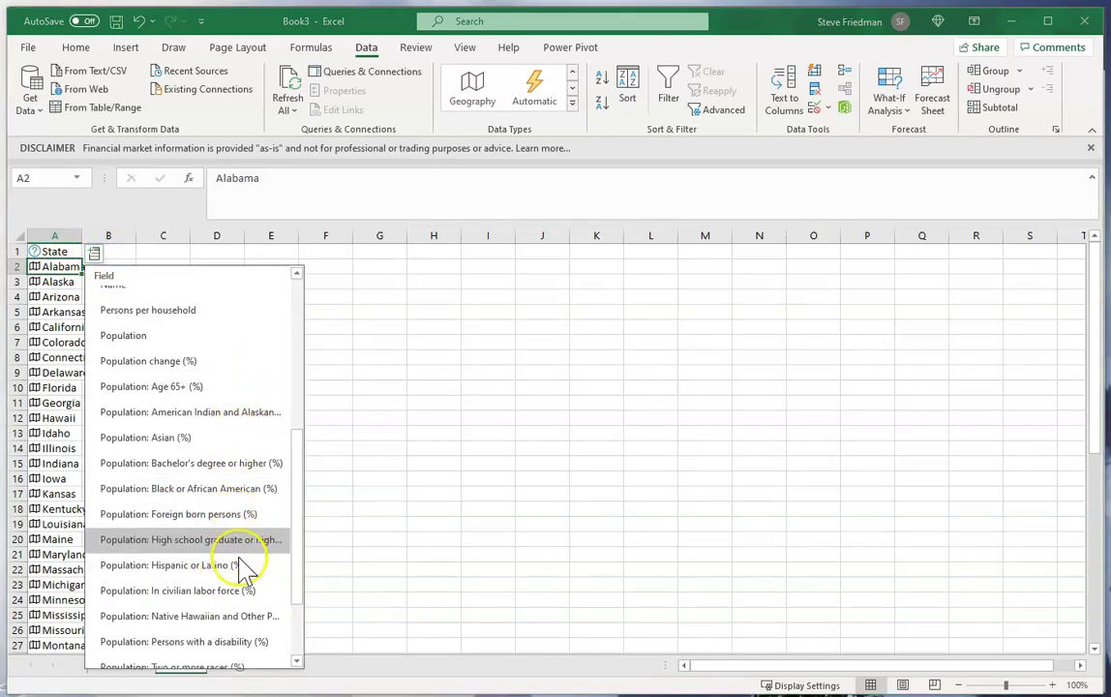
{"action": "left_click", "coordinate": [235, 513]}
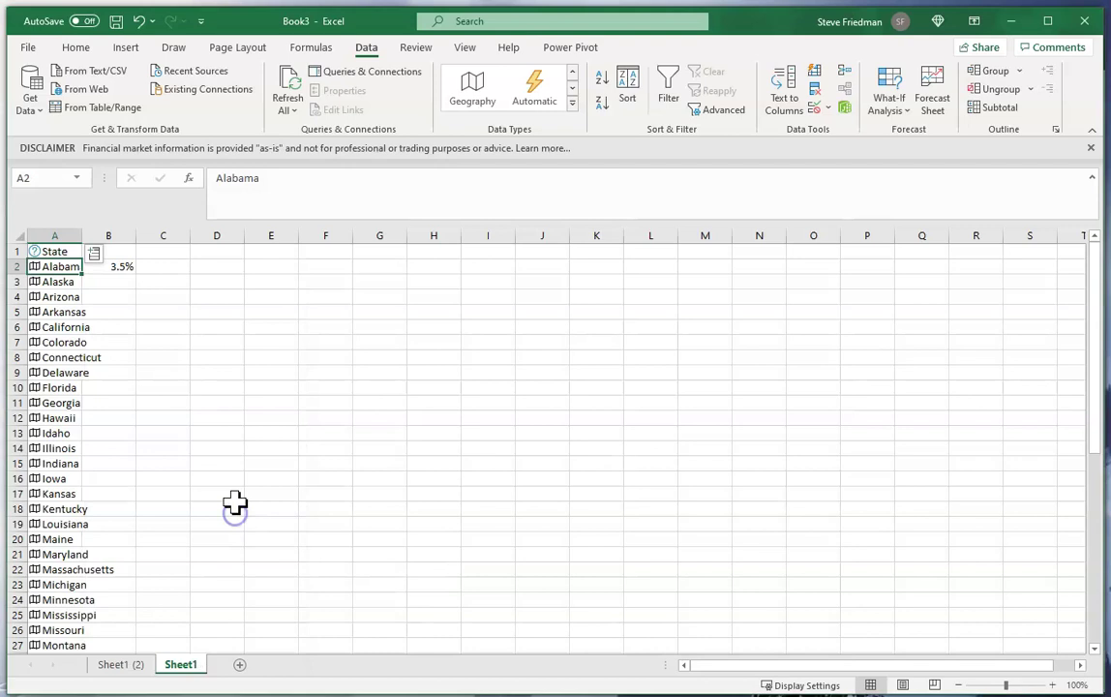
{"action": "left_click", "coordinate": [126, 267]}
{"action": "double_click", "coordinate": [138, 276]}
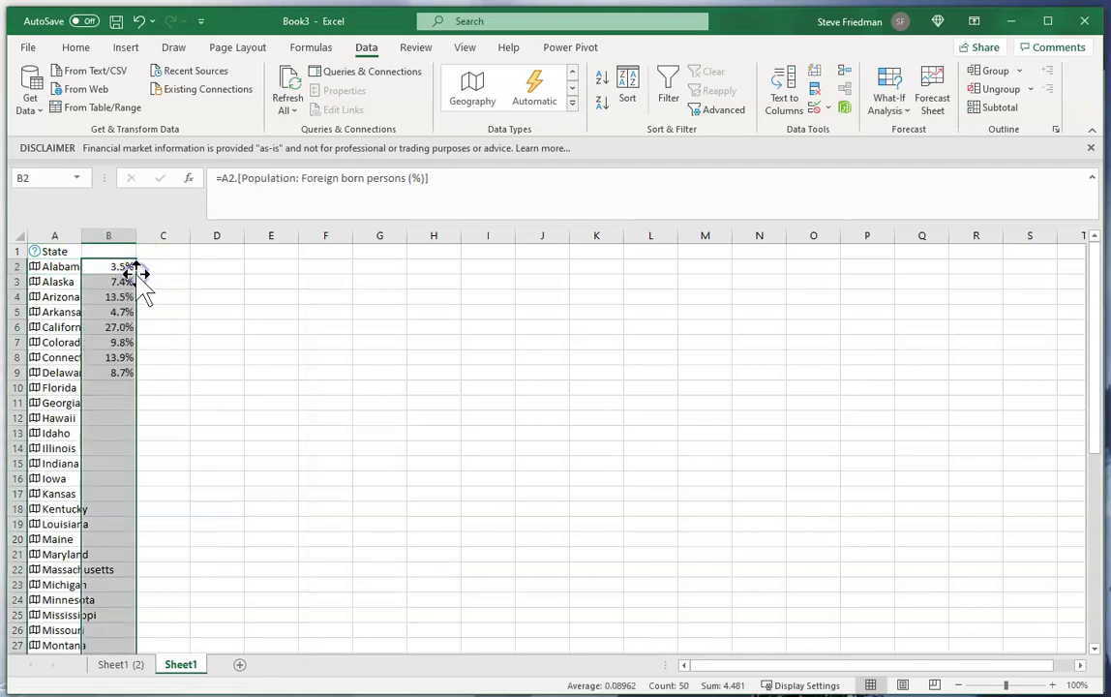
Autofit columns A:B and head B1 'Foreign Born Population'
{"action": "left_click_drag", "start_coordinate": [43, 224], "coordinate": [128, 238]}
{"action": "double_click", "coordinate": [136, 235]}
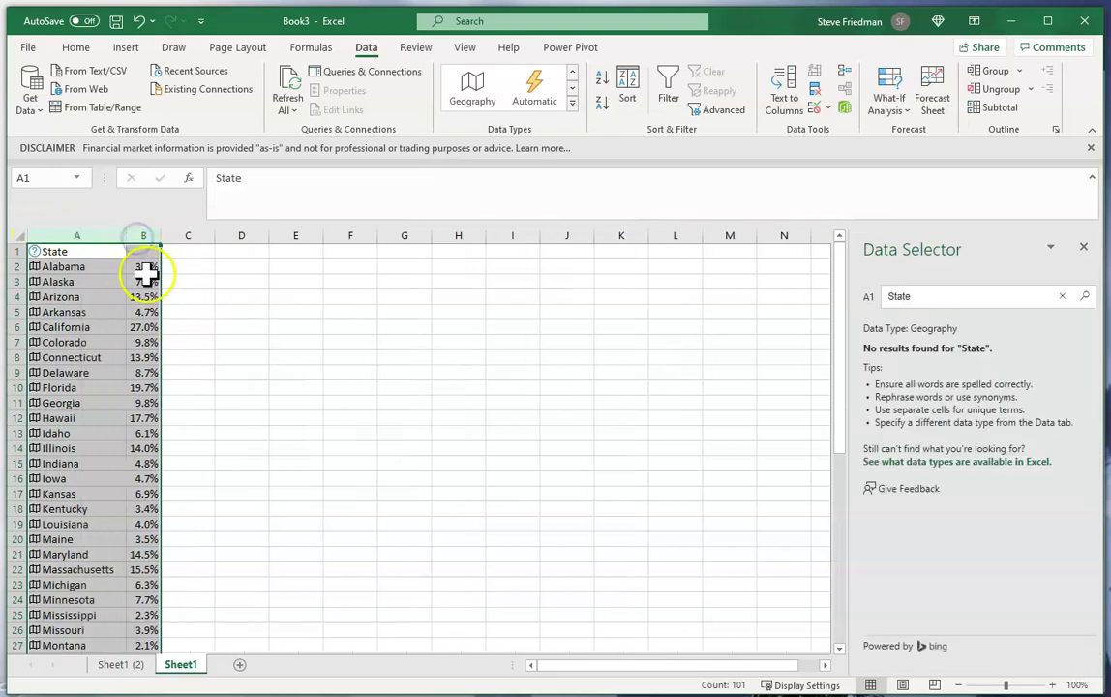
{"action": "left_click", "coordinate": [190, 327]}
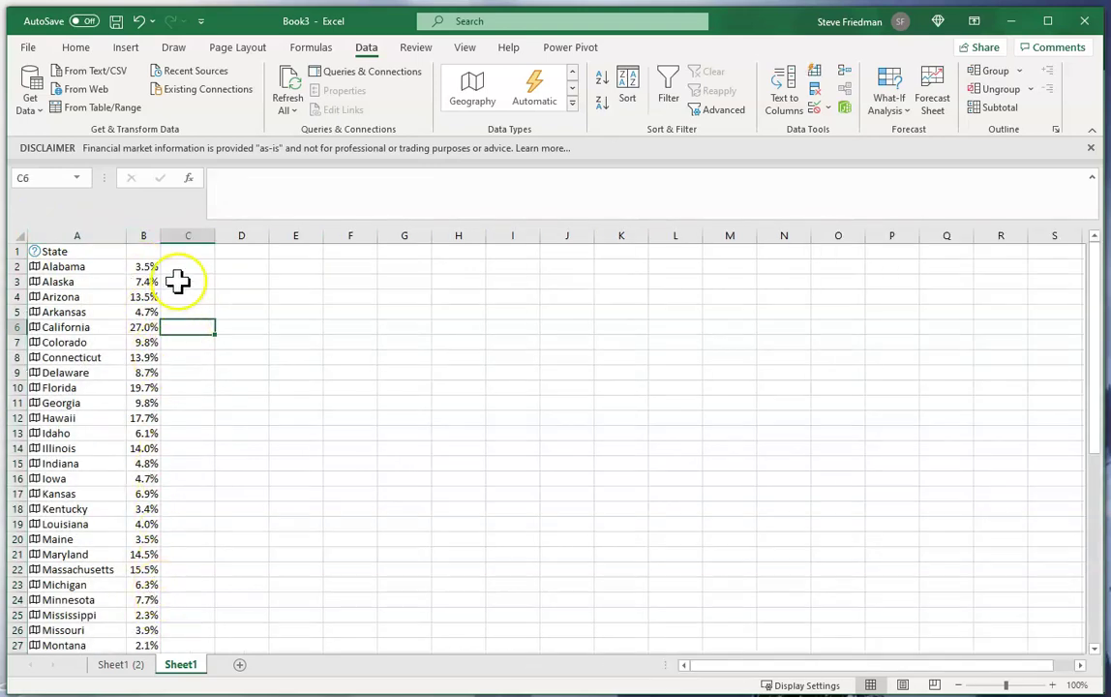
{"action": "left_click", "coordinate": [145, 251]}
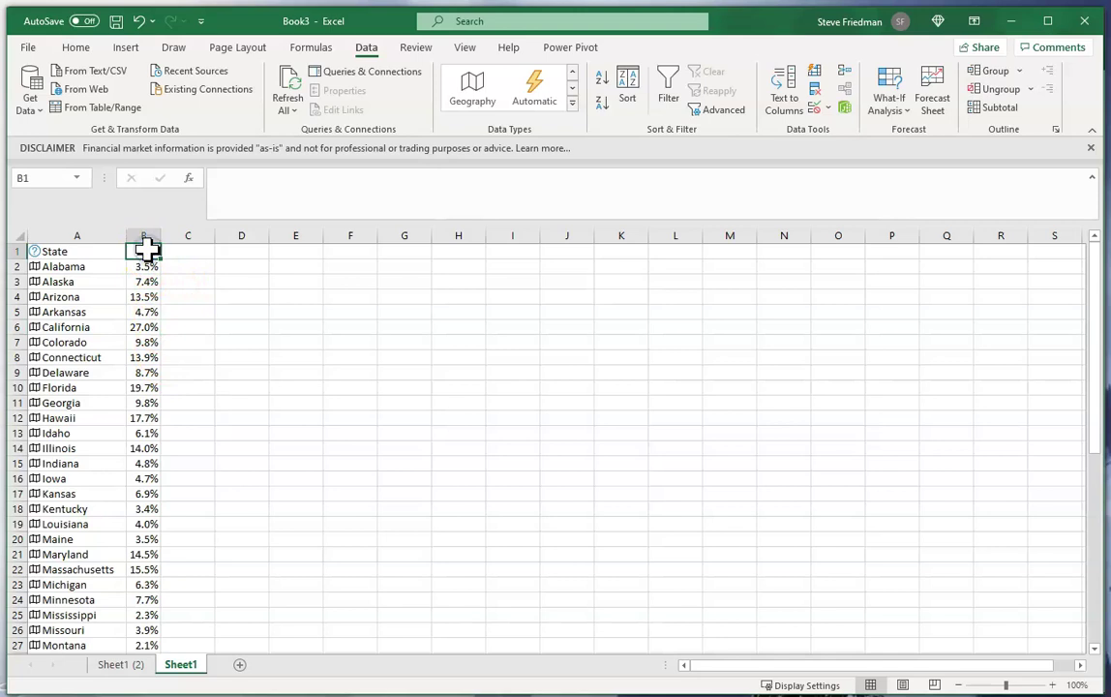
{"action": "type", "text": "Foreign Born Pop"}
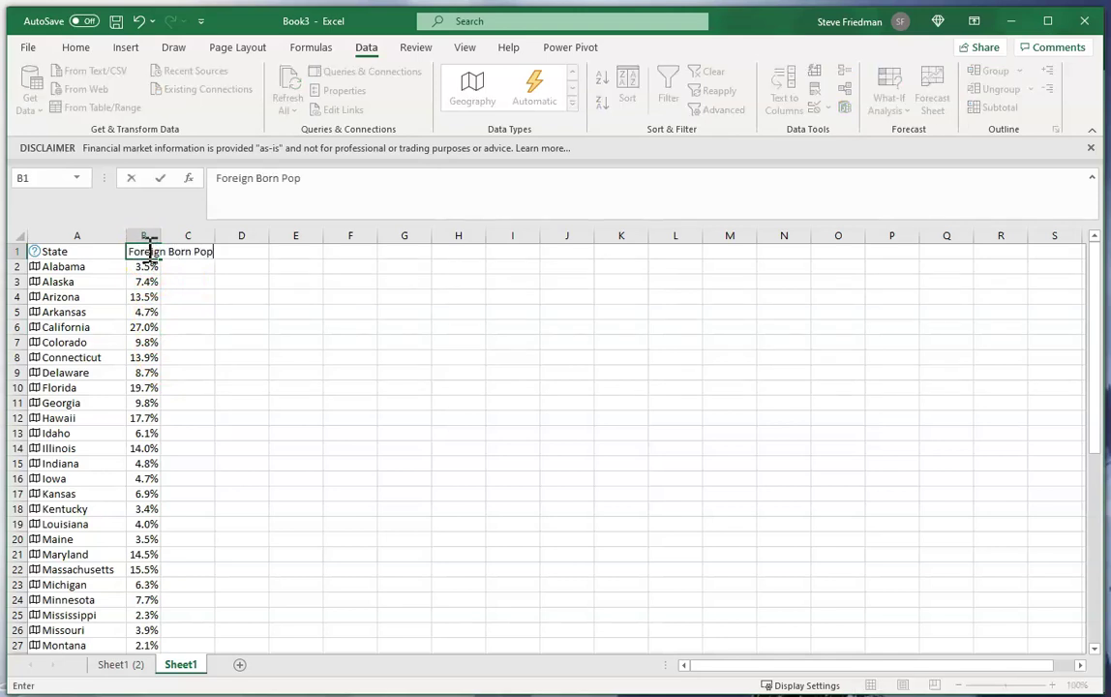
{"action": "type", "text": "ulation"}
{"action": "key", "text": "Return"}
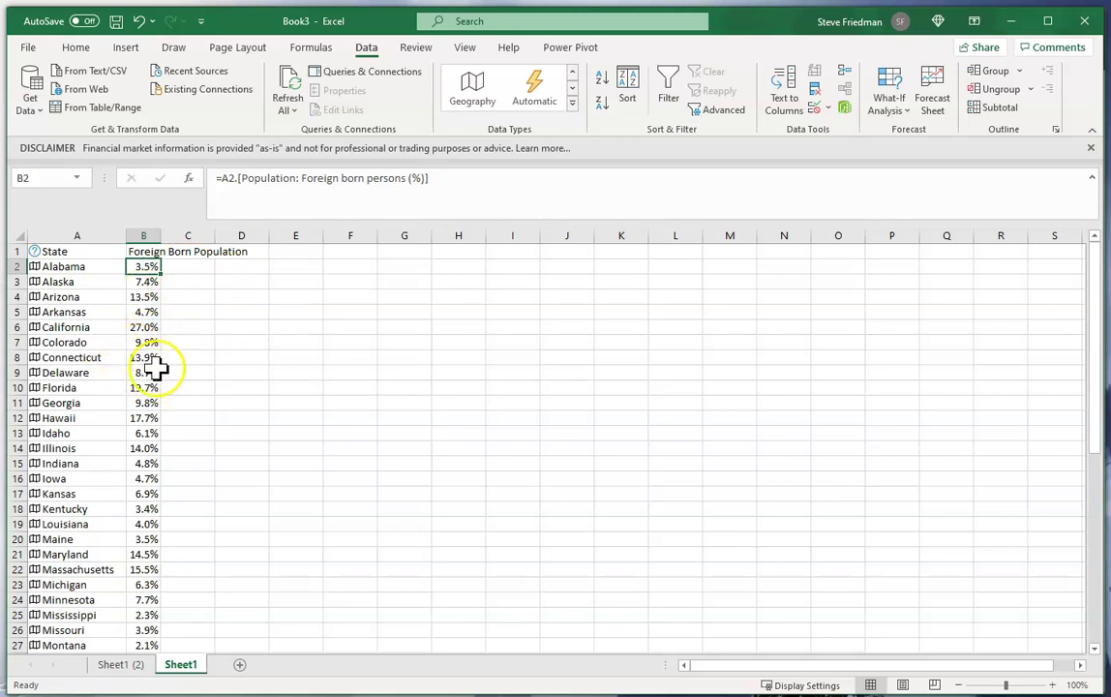
Insert a filled US map from columns A:B, shading states by foreign-born percentage (1.5%–27.0%)
{"action": "left_click", "coordinate": [104, 235]}
{"action": "left_click", "coordinate": [145, 238], "text": "shift"}
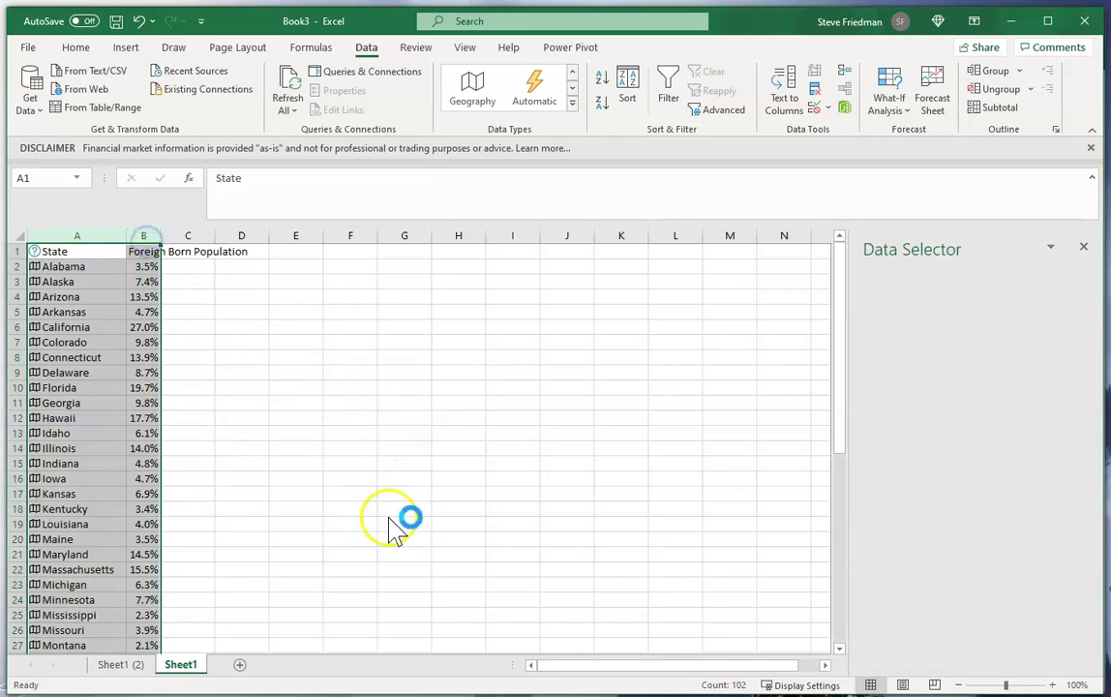
{"action": "left_click", "coordinate": [126, 48]}
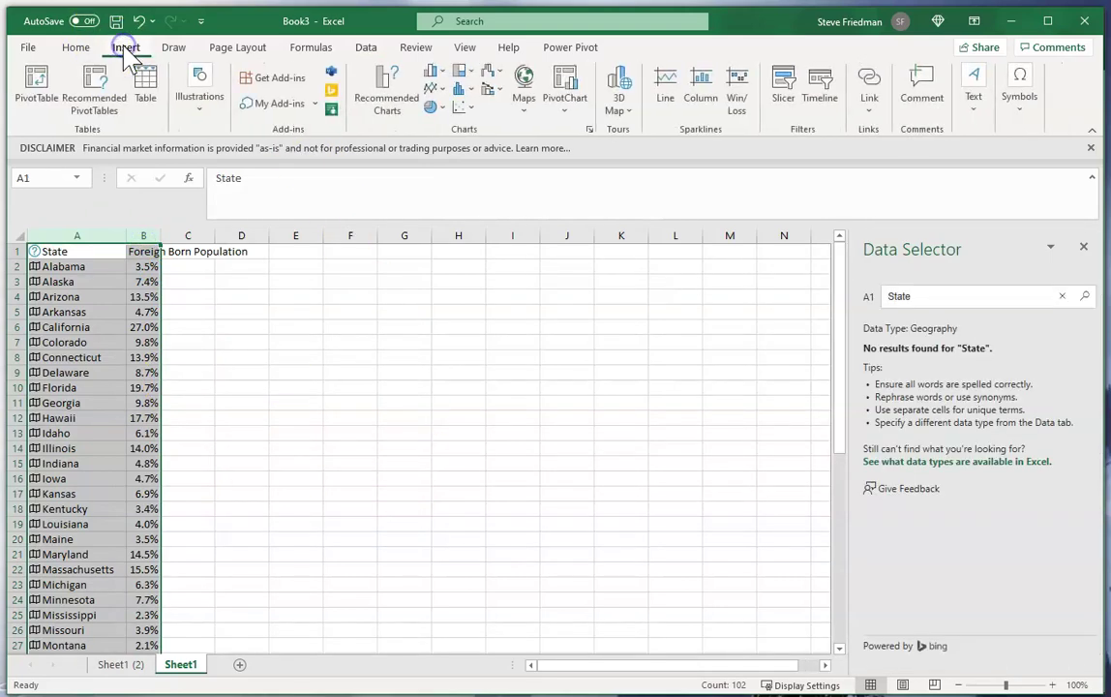
{"action": "left_click", "coordinate": [530, 83]}
{"action": "left_click", "coordinate": [532, 165]}
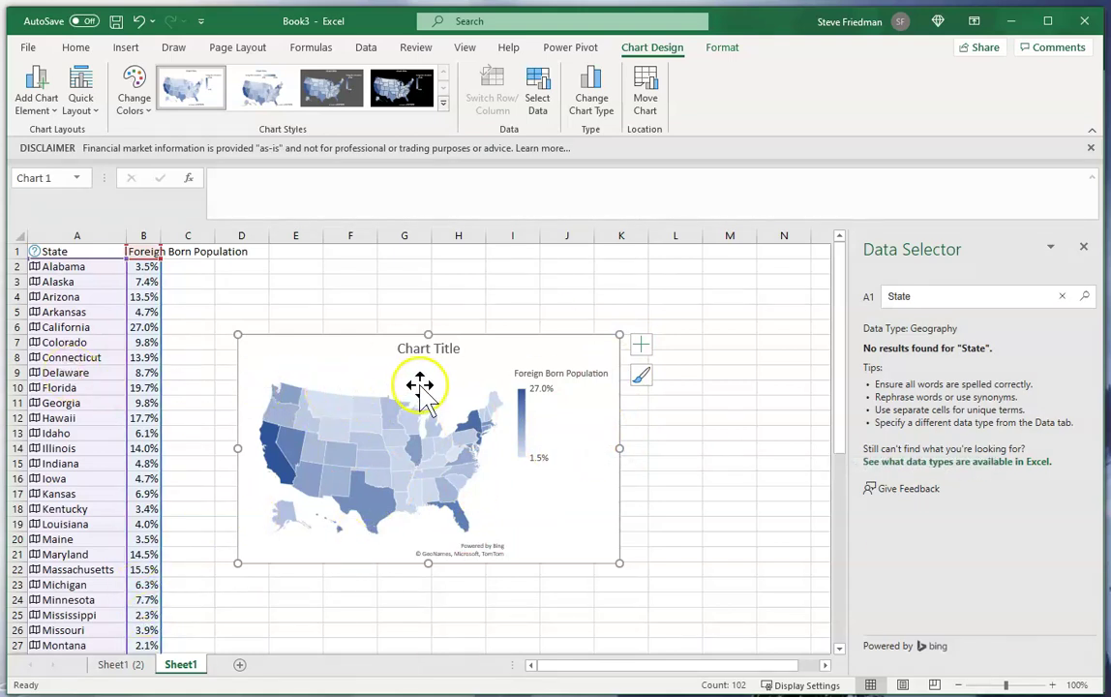
Add Sheet5 and paste the State header and US state names into column A
{"action": "left_click", "coordinate": [184, 666]}
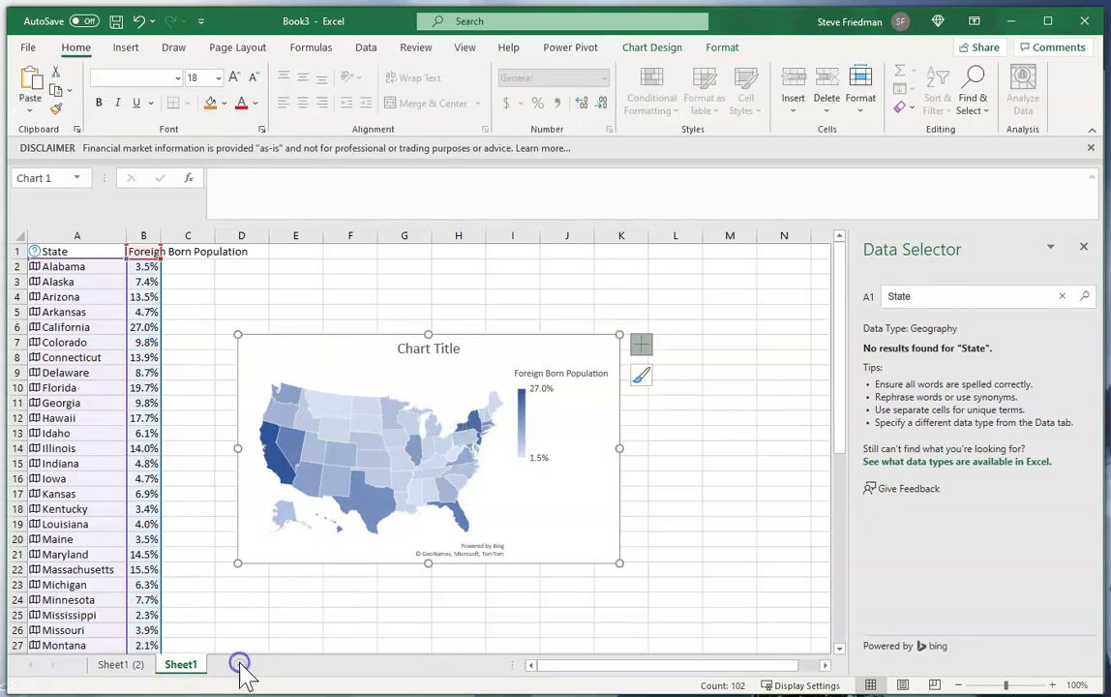
{"action": "left_click", "coordinate": [239, 664]}
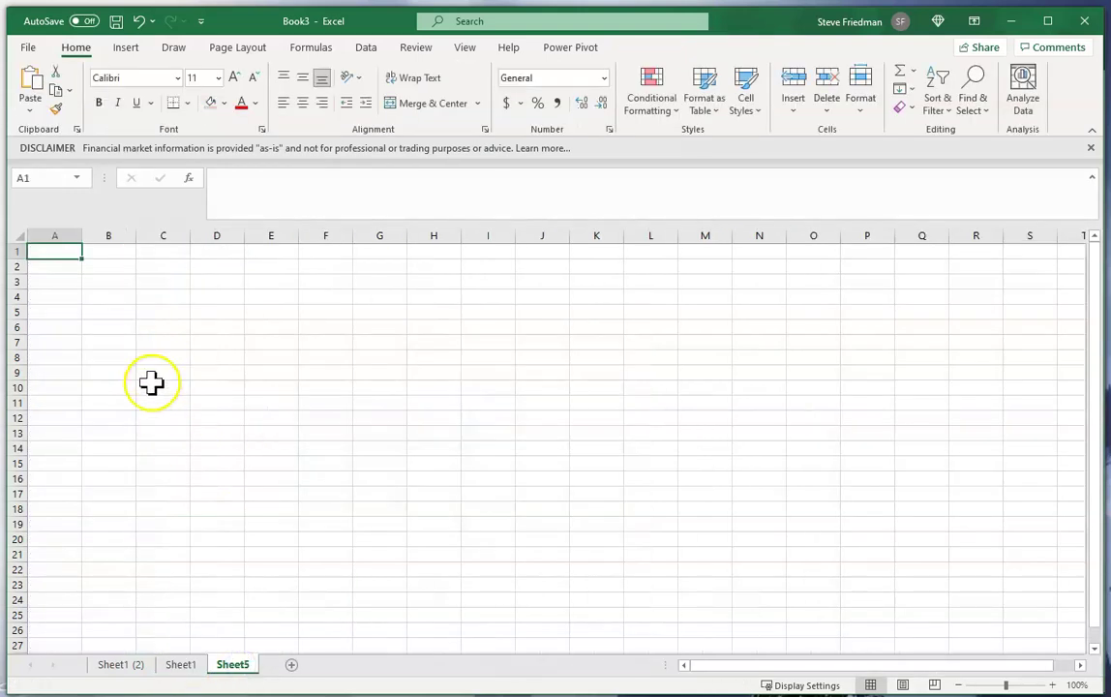
{"action": "key", "text": "ctrl+v"}
{"action": "key", "text": "ctrl"}
{"action": "left_click", "coordinate": [126, 258]}
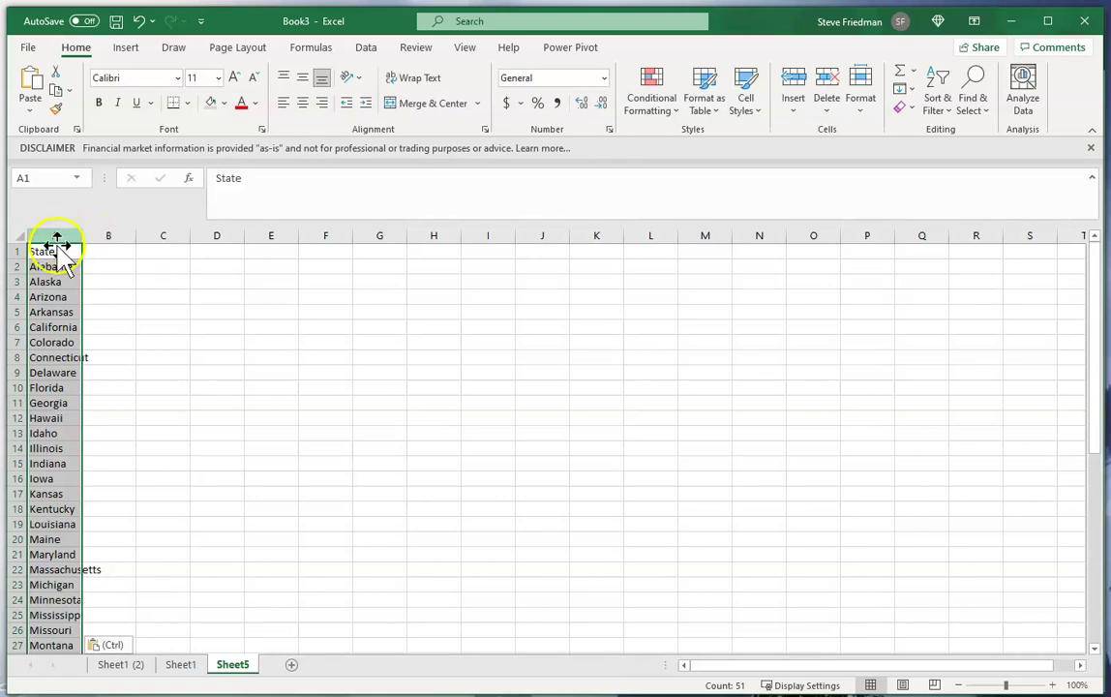
Convert the state names in column A to Geography data types
{"action": "left_click", "coordinate": [365, 48]}
{"action": "left_click", "coordinate": [572, 87]}
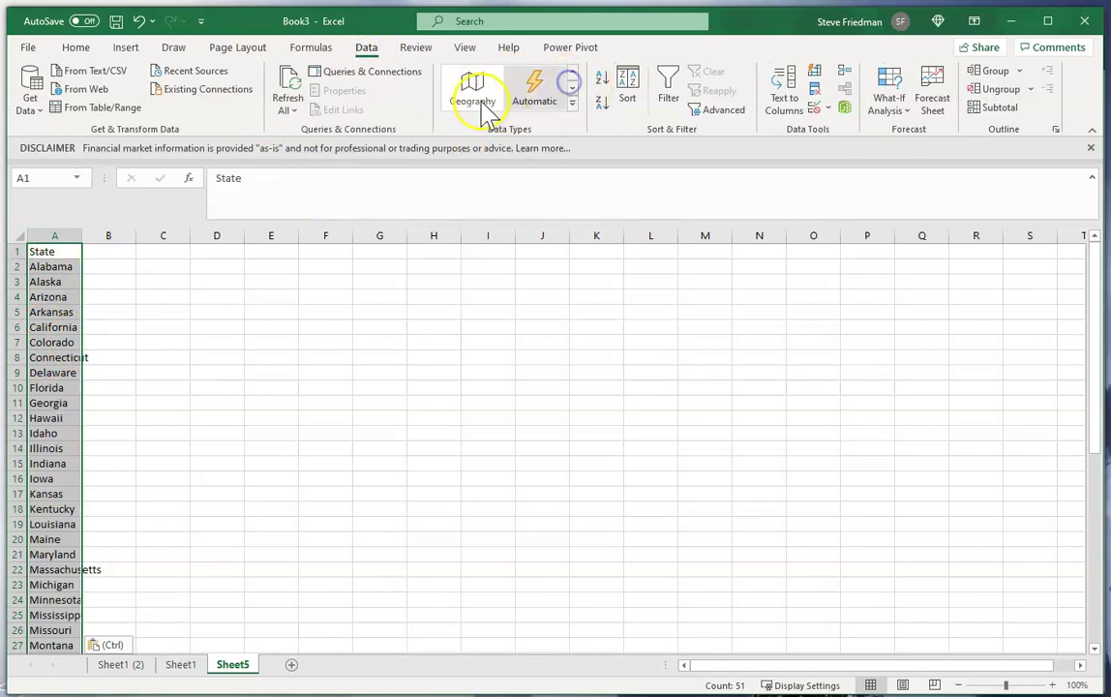
{"action": "left_click", "coordinate": [474, 90]}
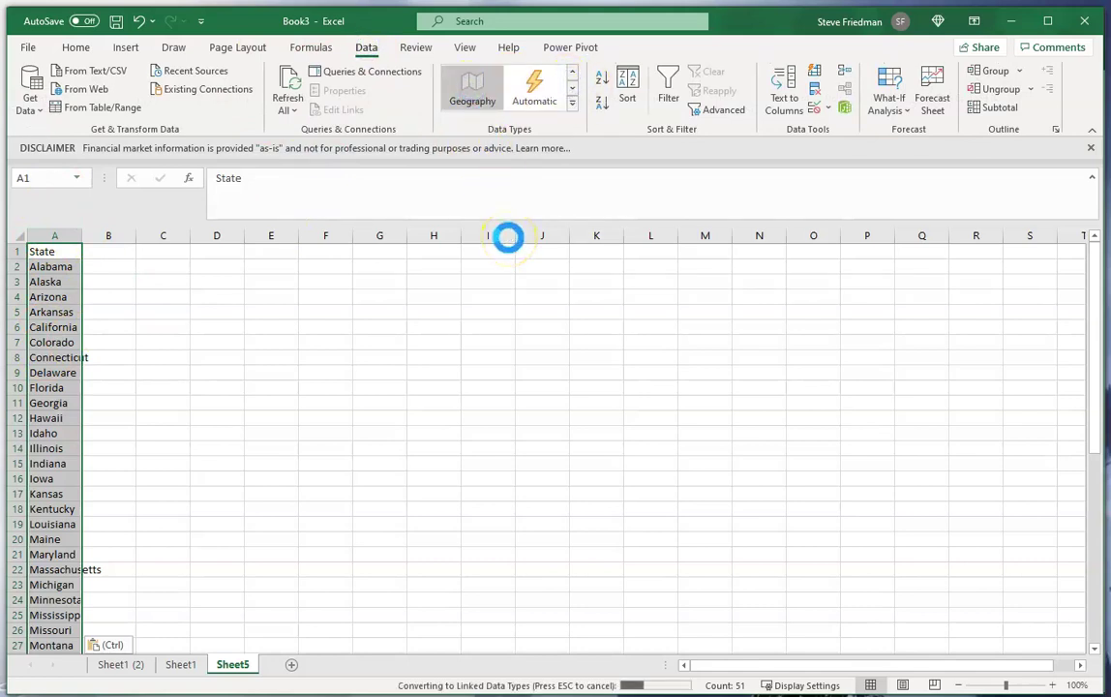
{"action": "left_click", "coordinate": [61, 288]}
Add the Population: Age 65+ (%) field for Alabama and fill it down for every state
{"action": "left_click", "coordinate": [75, 267]}
{"action": "left_click", "coordinate": [94, 252]}
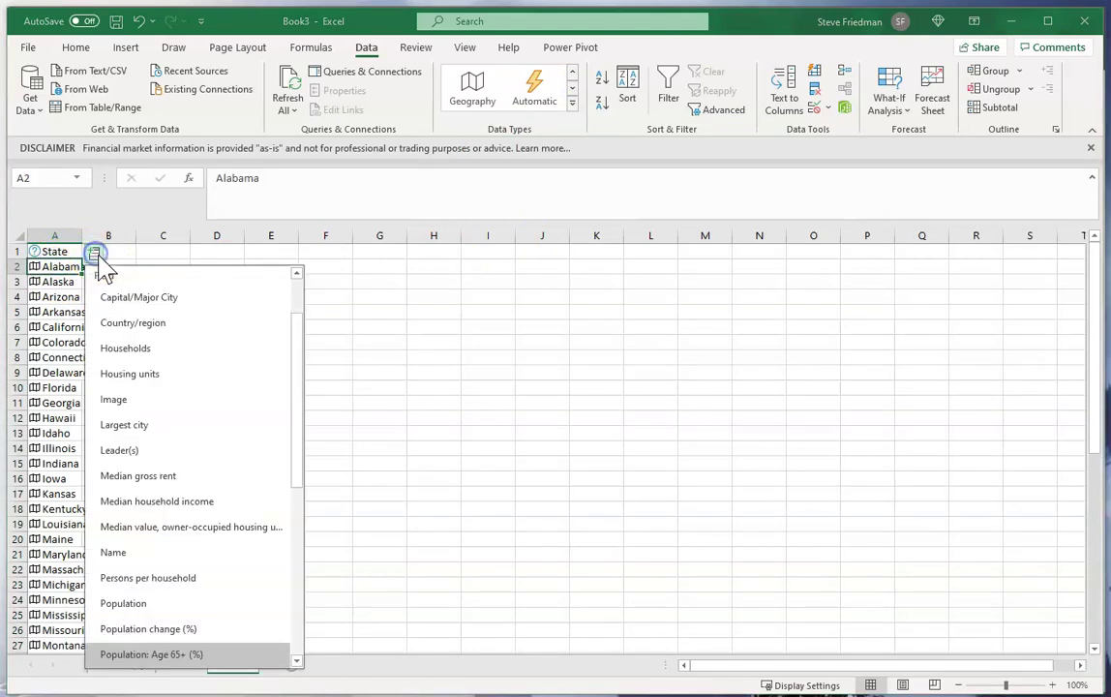
{"action": "left_click", "coordinate": [198, 655]}
{"action": "left_click", "coordinate": [121, 268]}
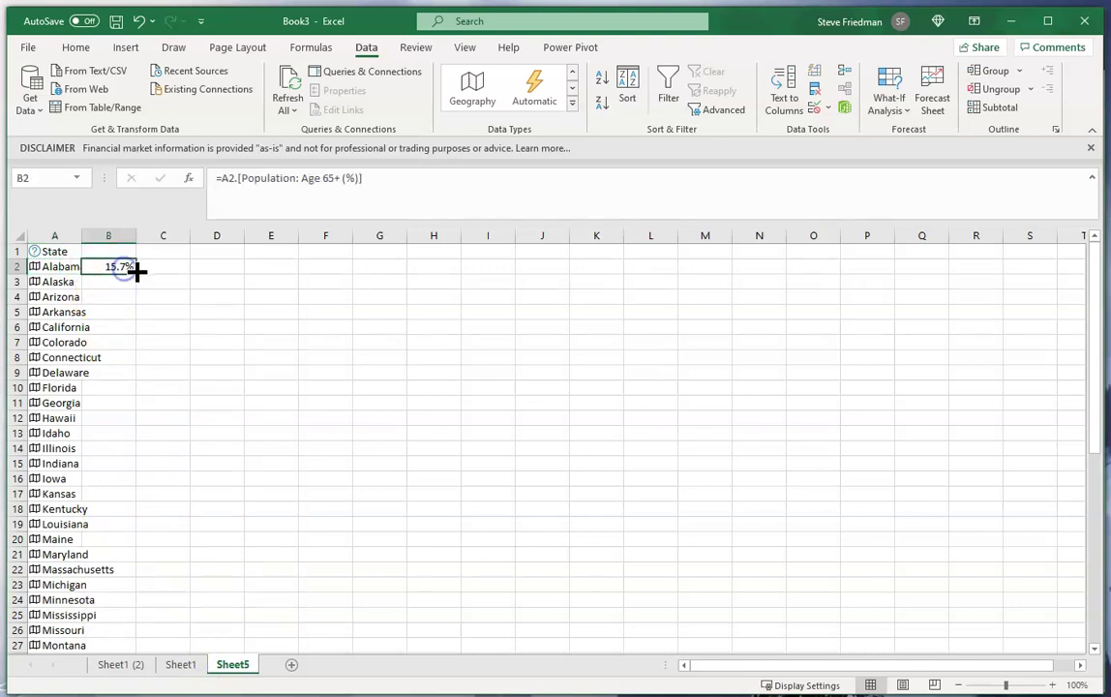
{"action": "double_click", "coordinate": [136, 277]}
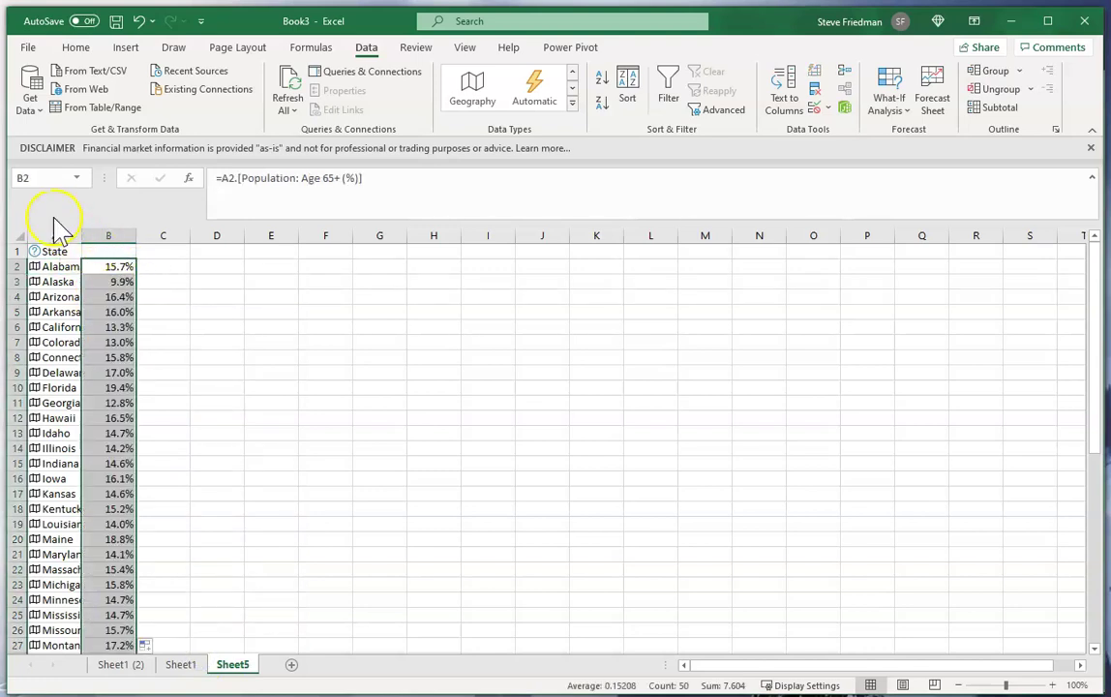
Label cell B1 'Aged 65+'
{"action": "left_click_drag", "start_coordinate": [62, 235], "coordinate": [120, 241]}
{"action": "left_click", "coordinate": [120, 251]}
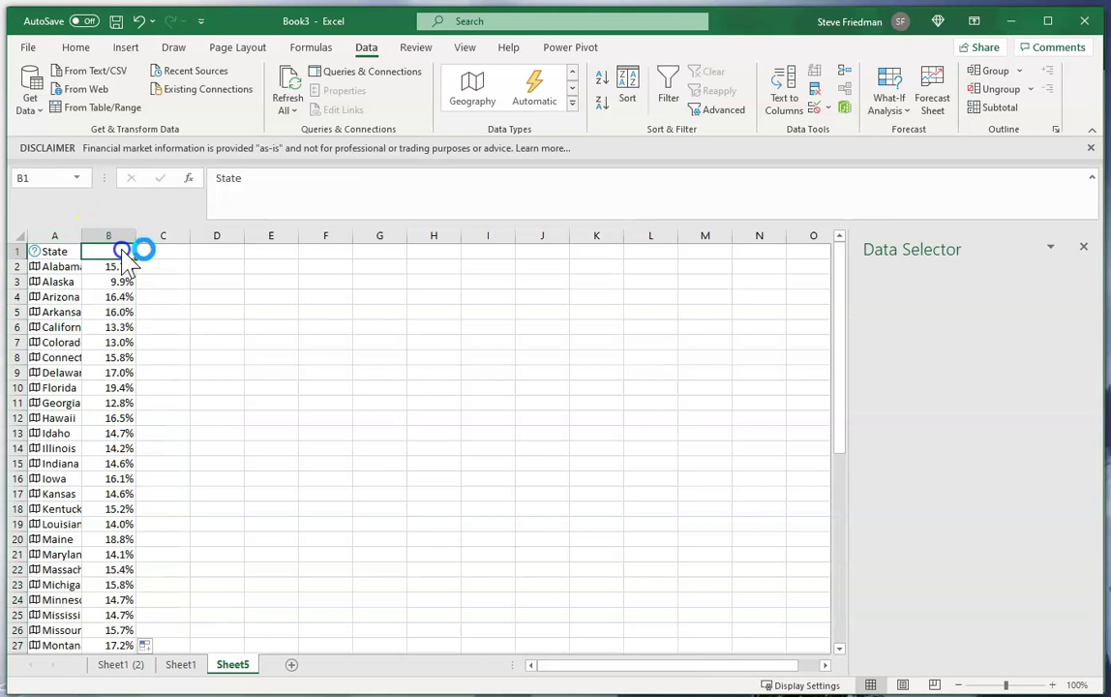
{"action": "type", "text": "Aged 65+"}
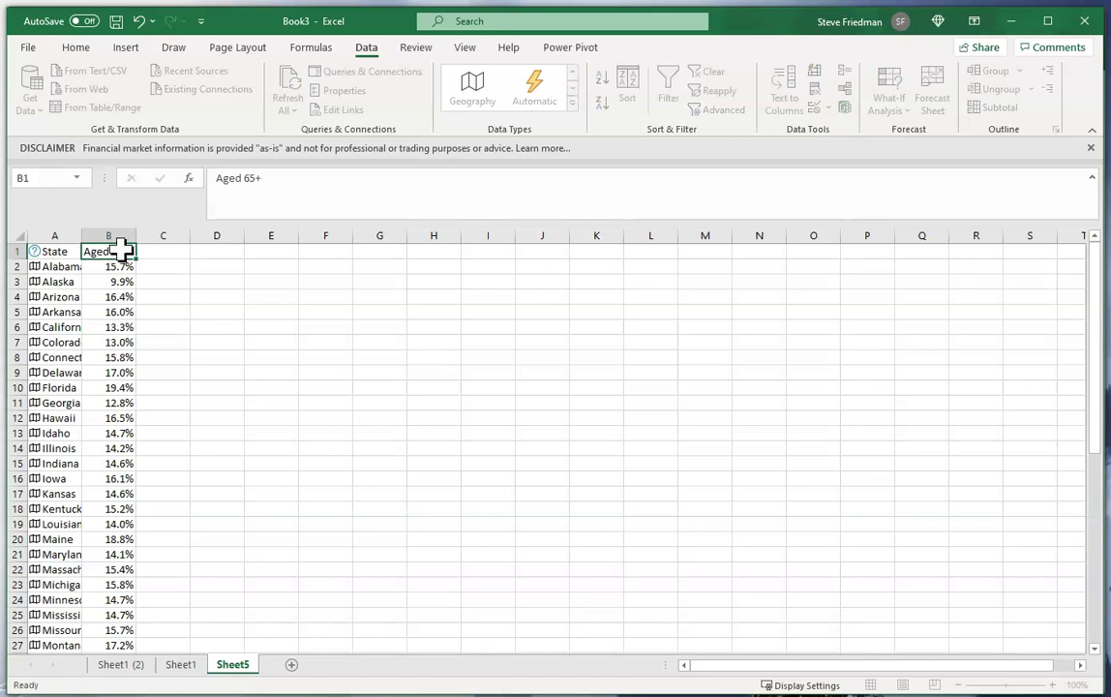
{"action": "key", "text": "Return"}
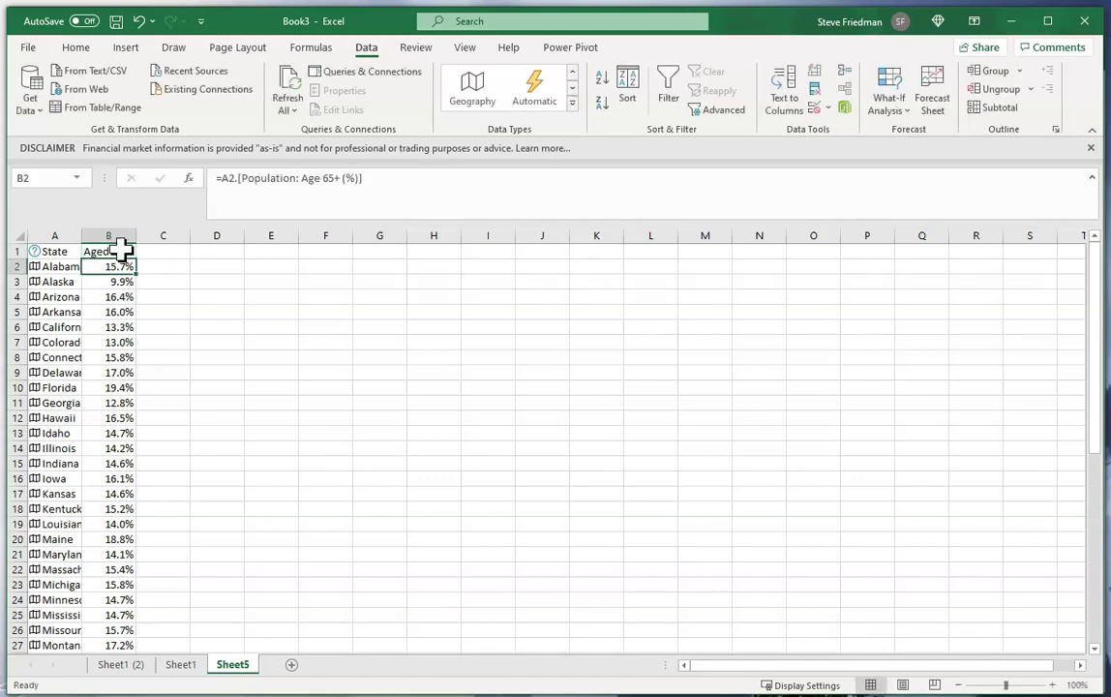
Insert a filled map chart from the State and Aged 65+ columns
{"action": "left_click_drag", "start_coordinate": [60, 236], "coordinate": [105, 235]}
{"action": "left_click", "coordinate": [127, 48]}
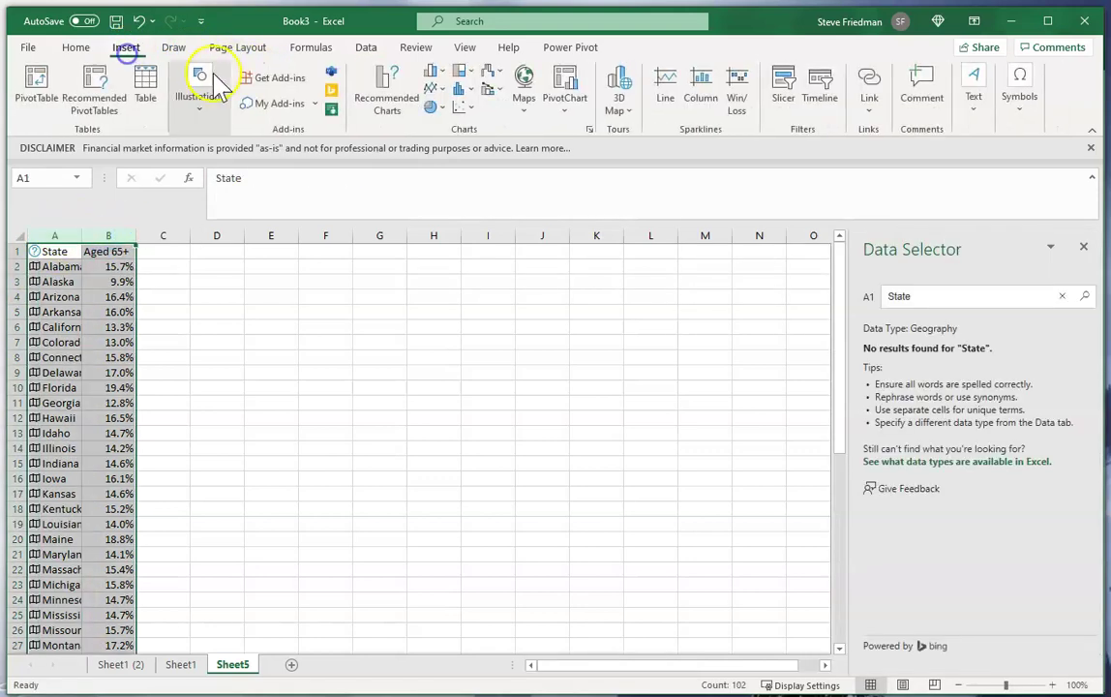
{"action": "left_click", "coordinate": [524, 89]}
{"action": "left_click", "coordinate": [535, 166]}
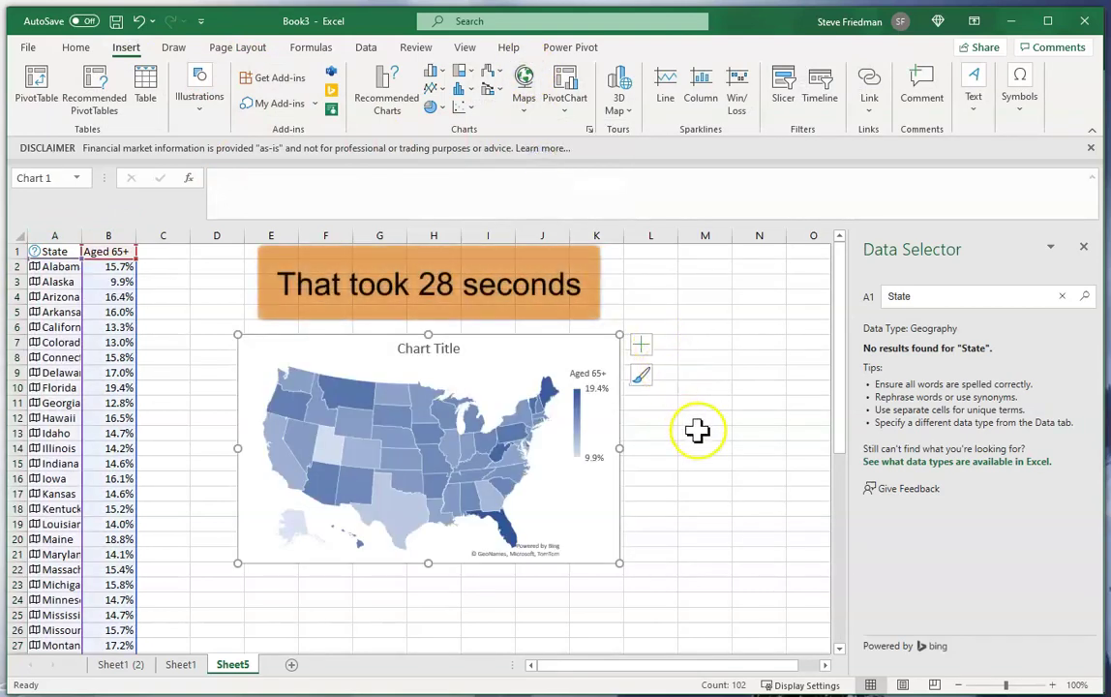